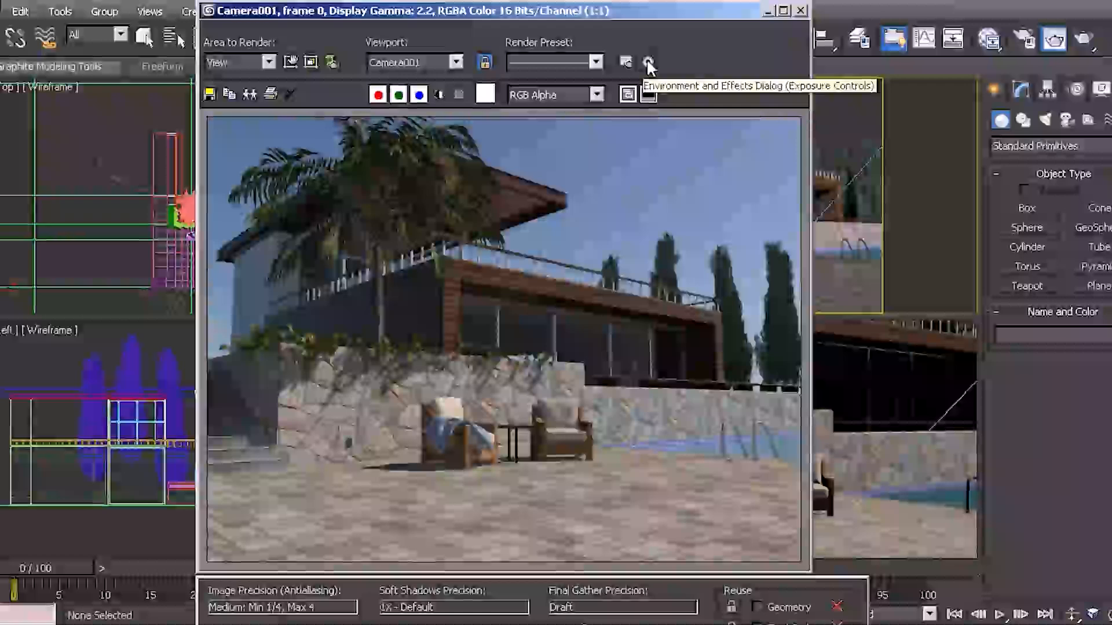
Open the scene's exposure control settings and render the exposure preview thumbnail
drag(556, 16, 553, 35)
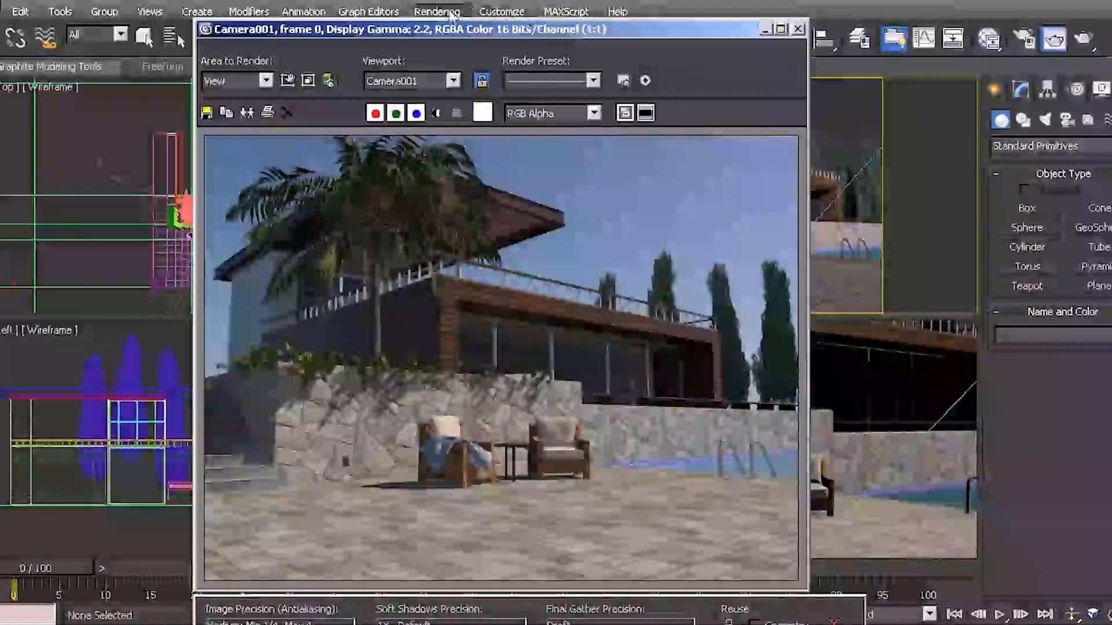
click(436, 12)
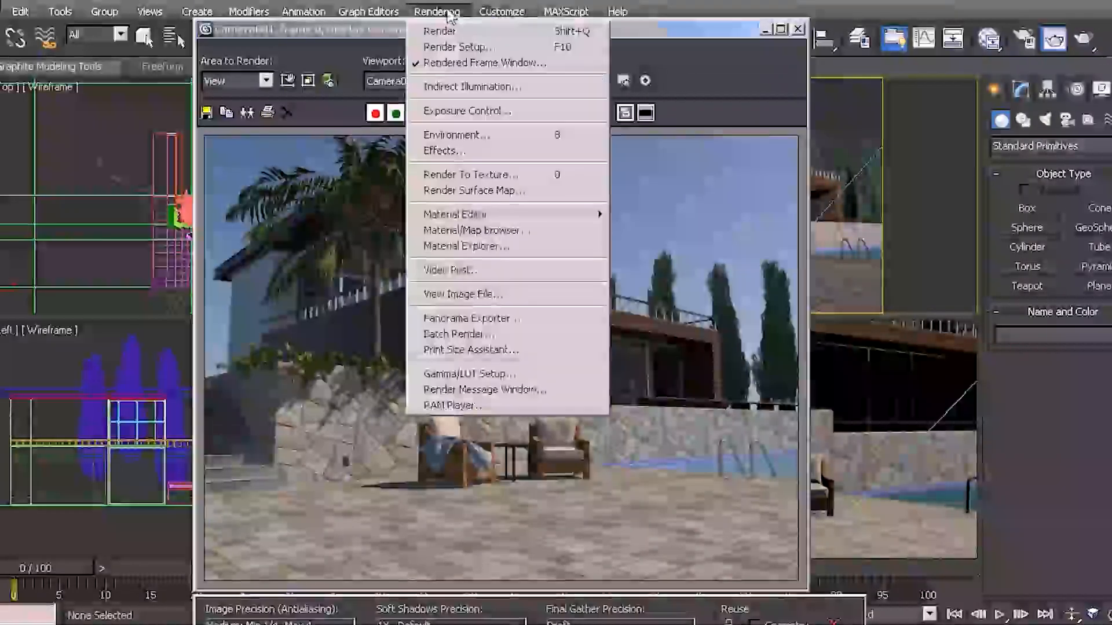
click(538, 116)
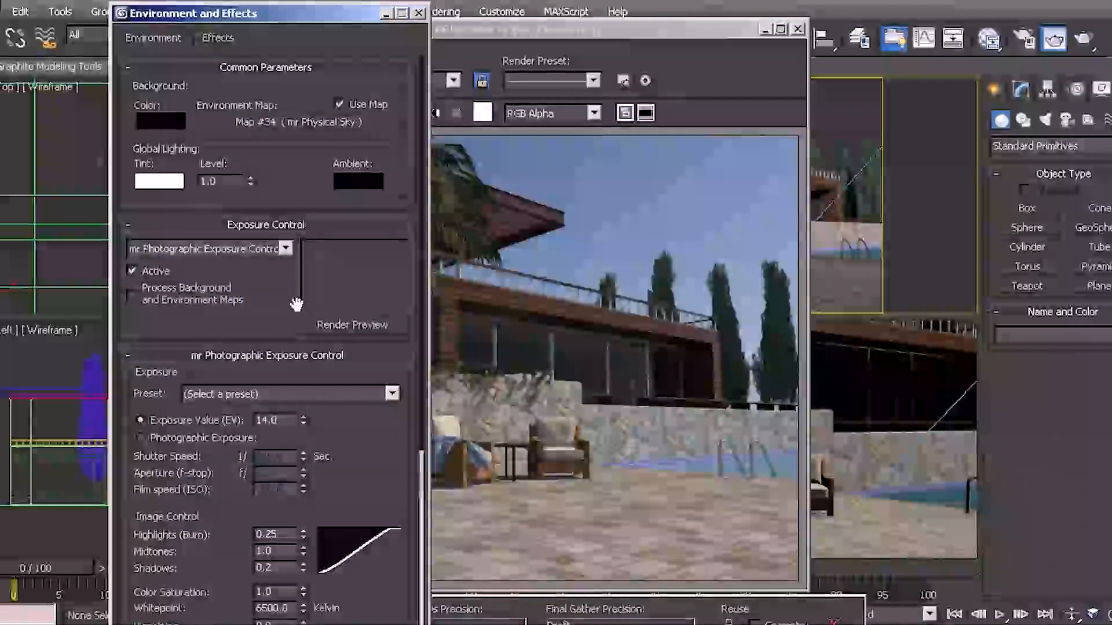
scroll(345, 429, down, 5)
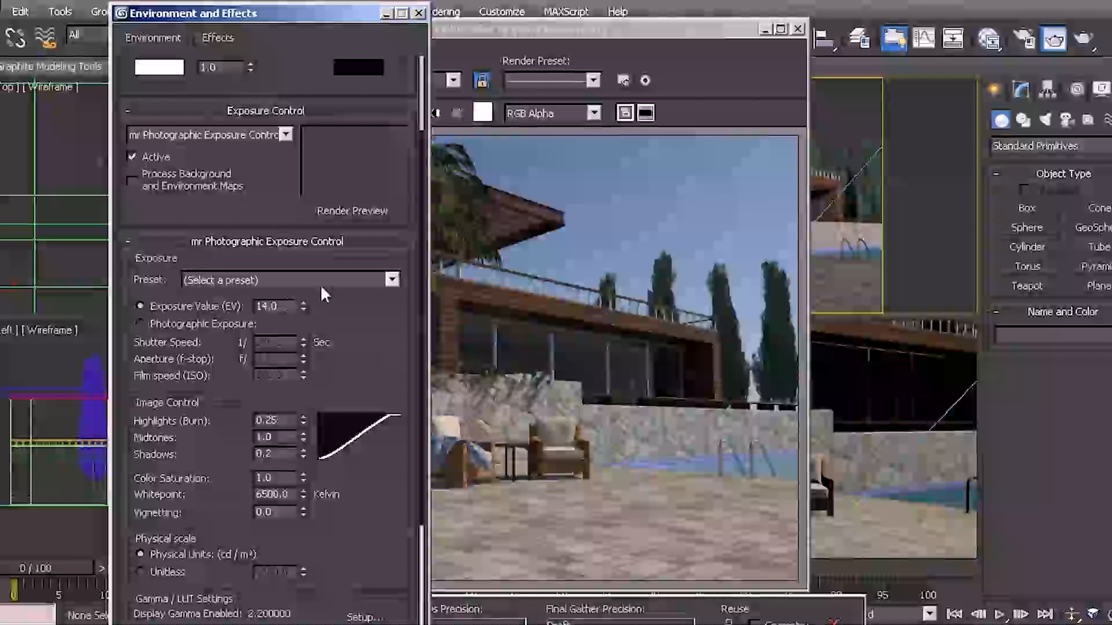
click(345, 213)
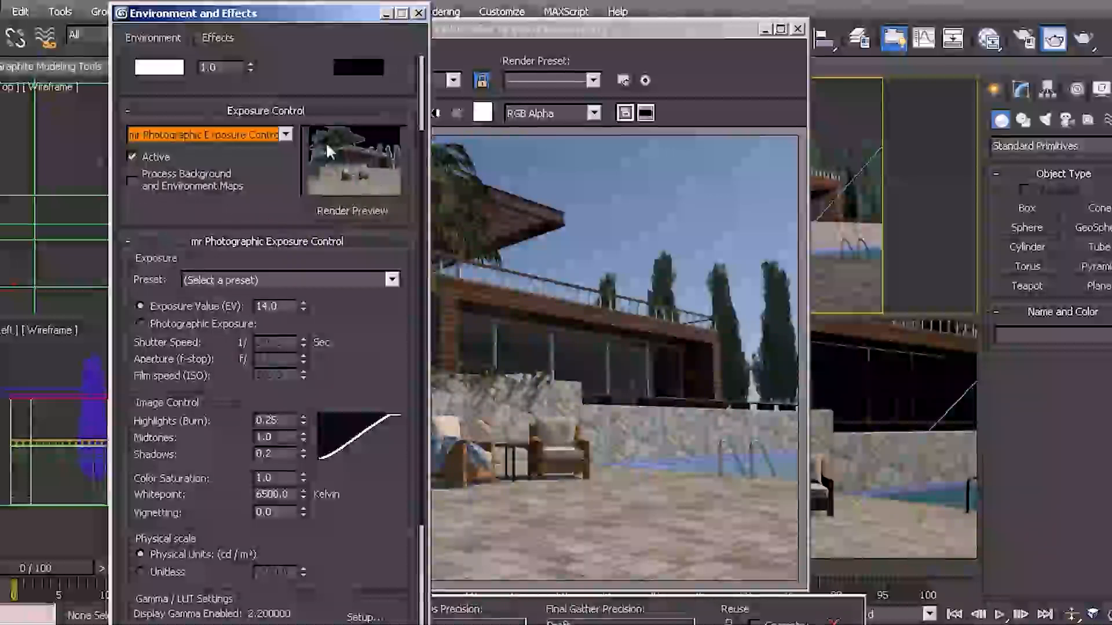
Set the exposure value (EV) to 13.0, render the Camera001 view, and close the rendered frame window
click(303, 311)
click(303, 310)
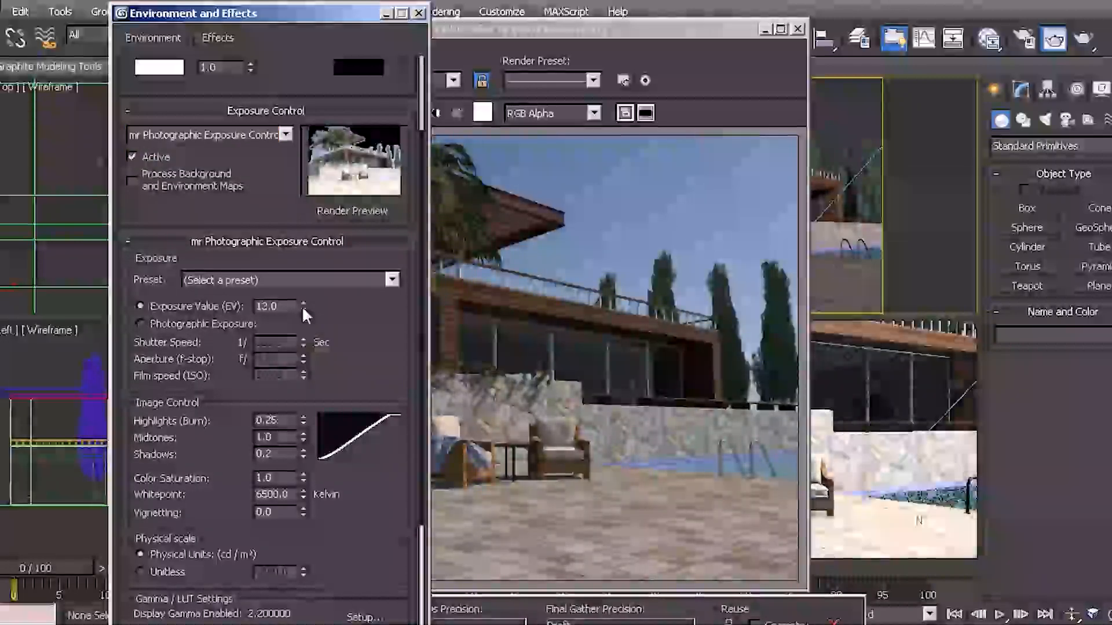
click(301, 299)
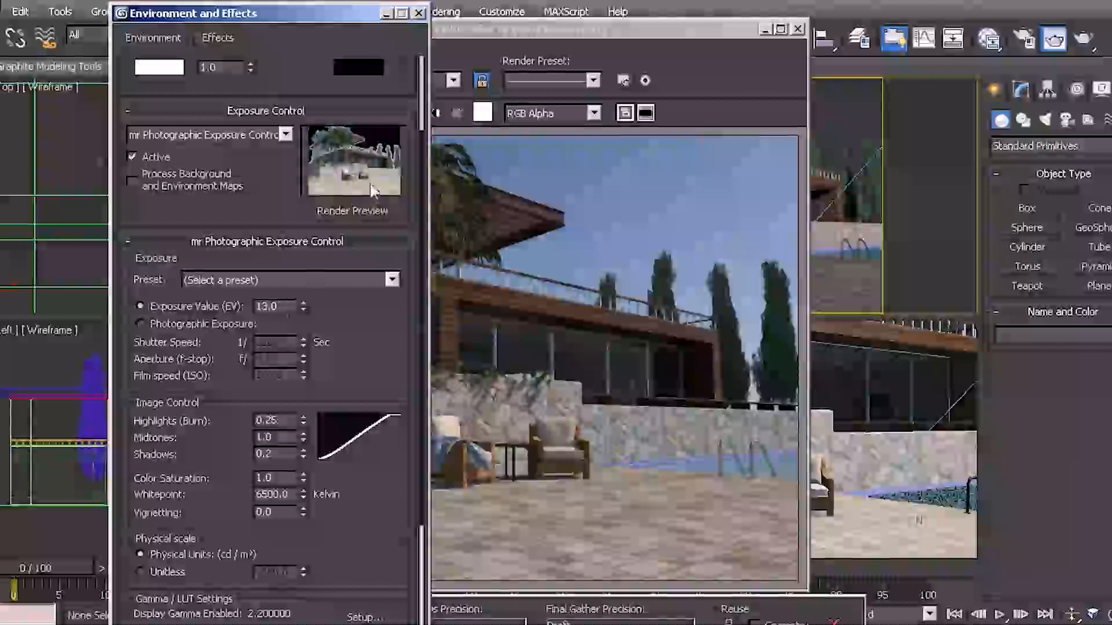
key(shift+q)
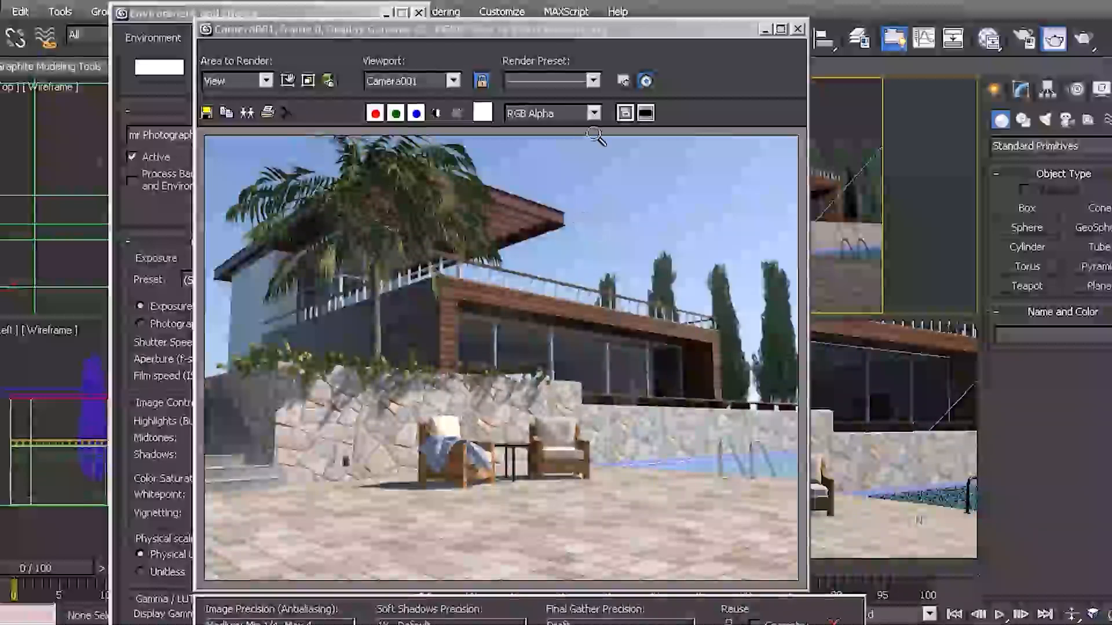
click(634, 39)
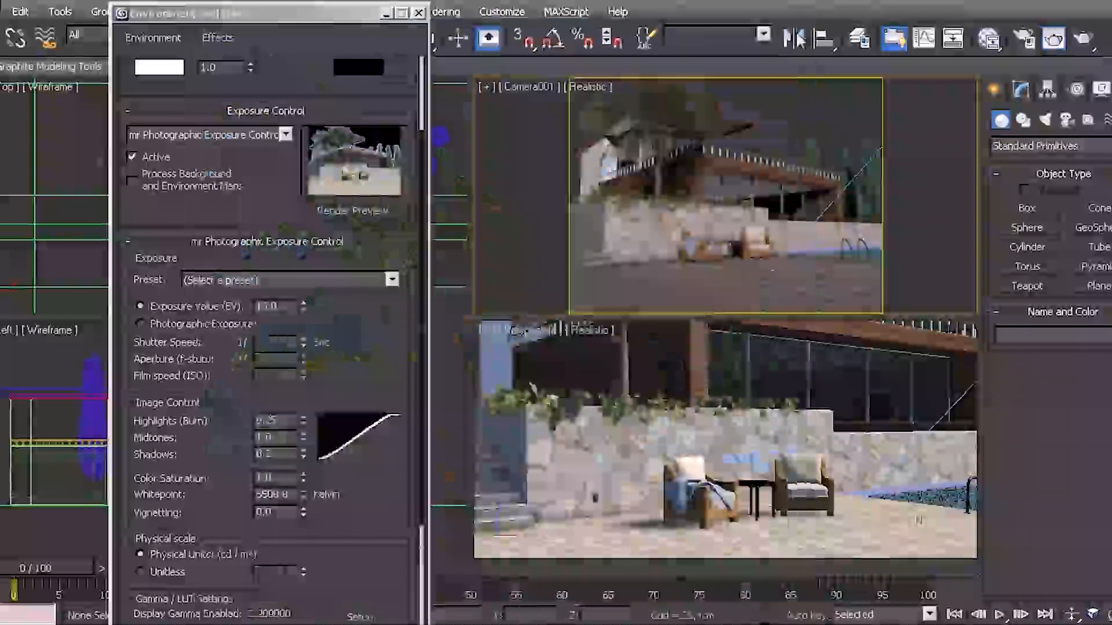
click(797, 29)
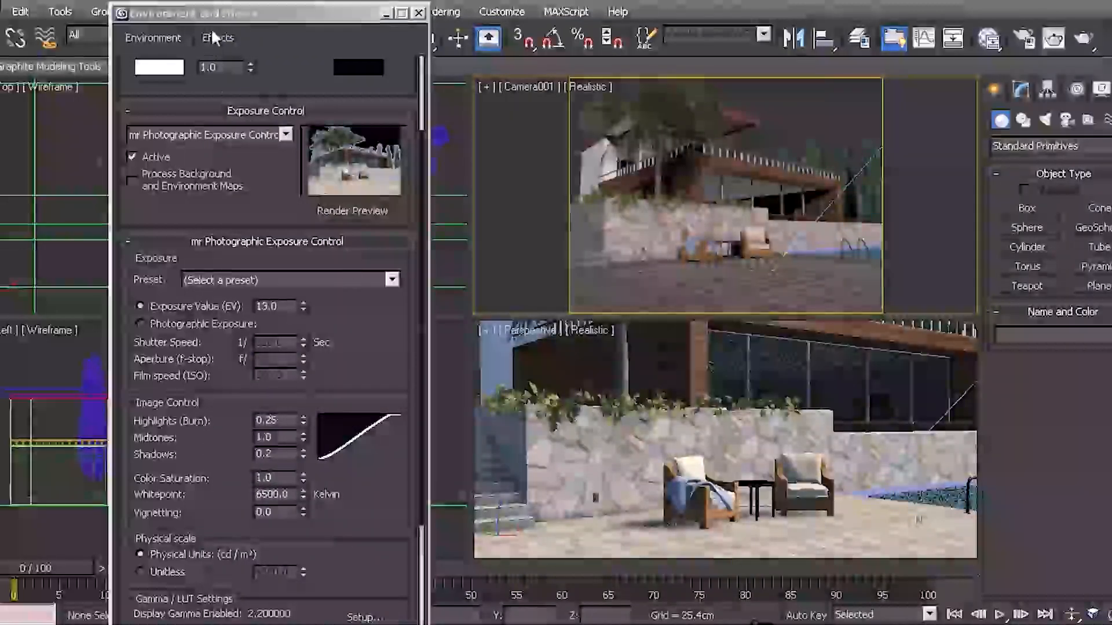
Bring the mr Physical Sky environment map into the Slate Material Editor as an instance and open its parameters
scroll(321, 225, up, 3)
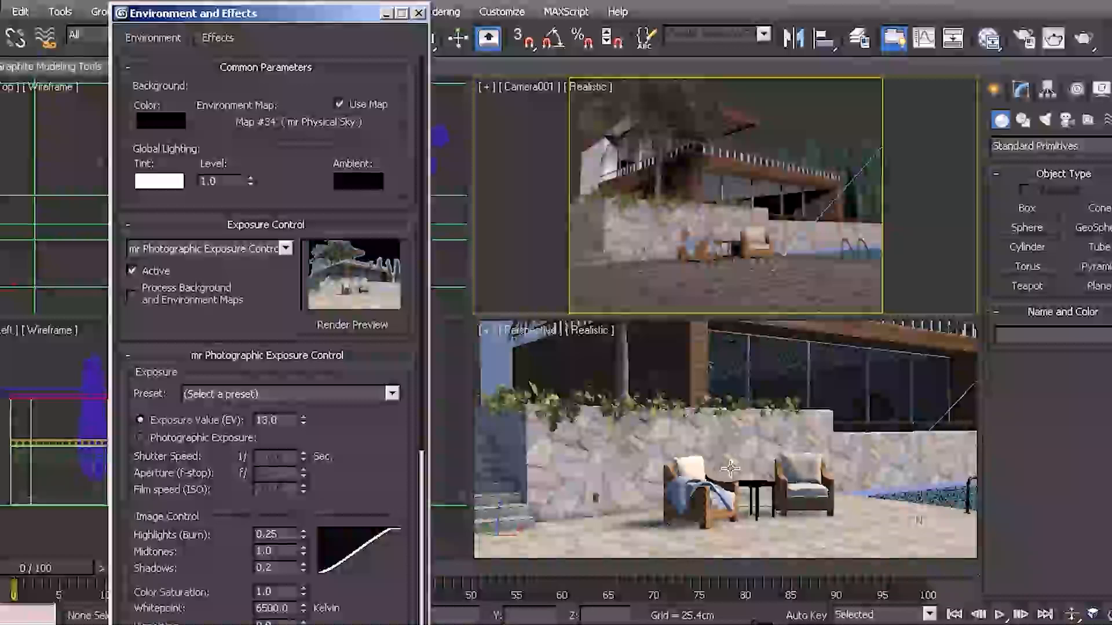
key(m)
drag(370, 24, 666, 55)
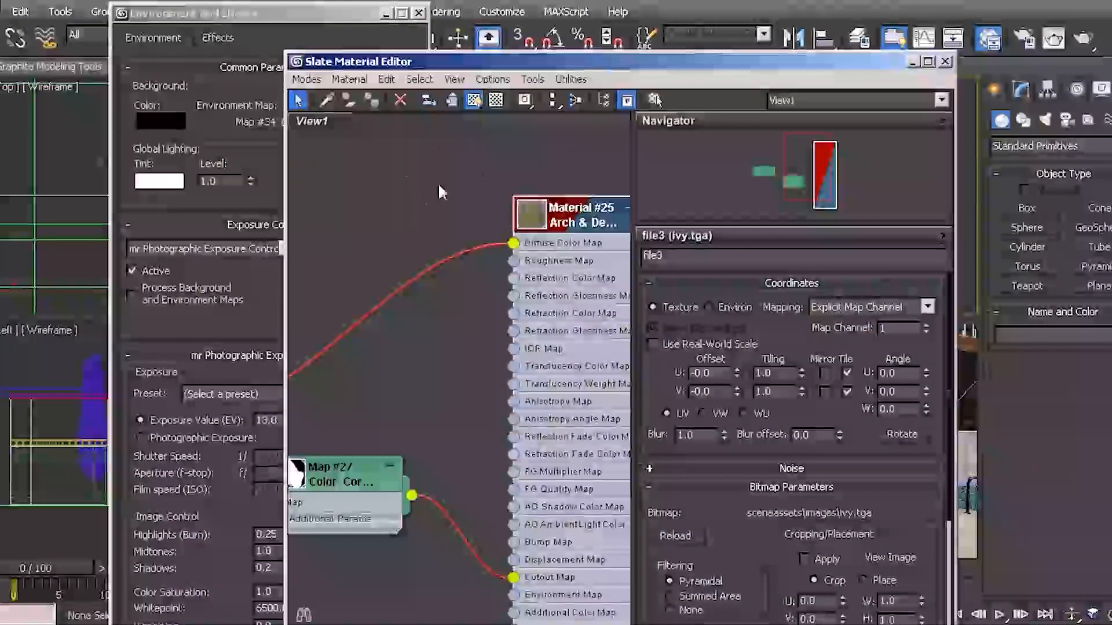
middle_drag(459, 179, 406, 483)
middle_drag(474, 281, 474, 421)
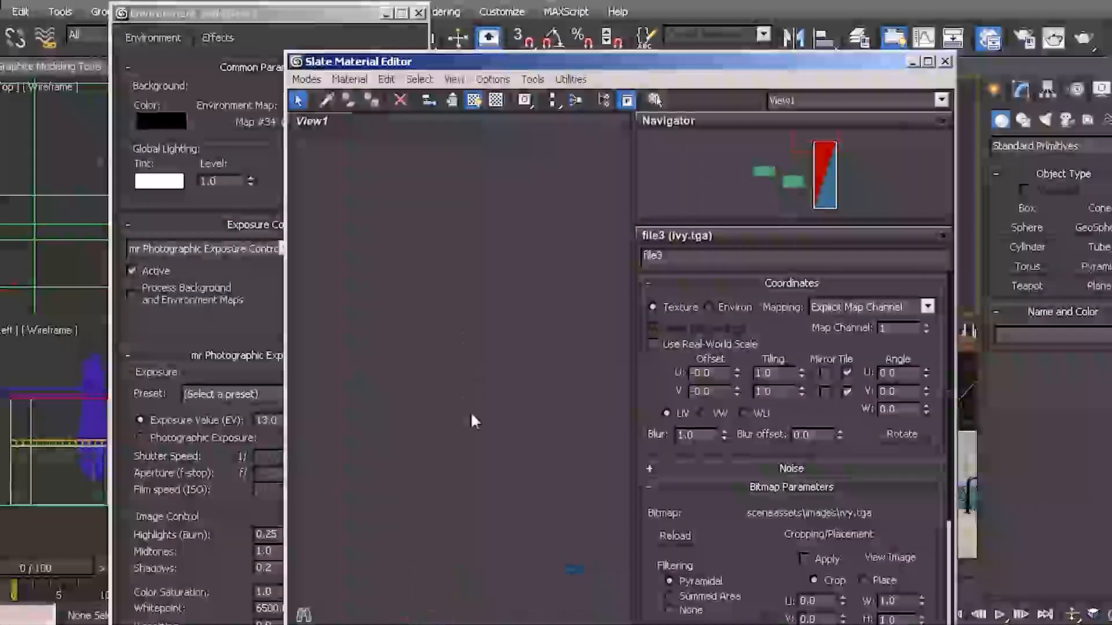
drag(311, 16, 197, 11)
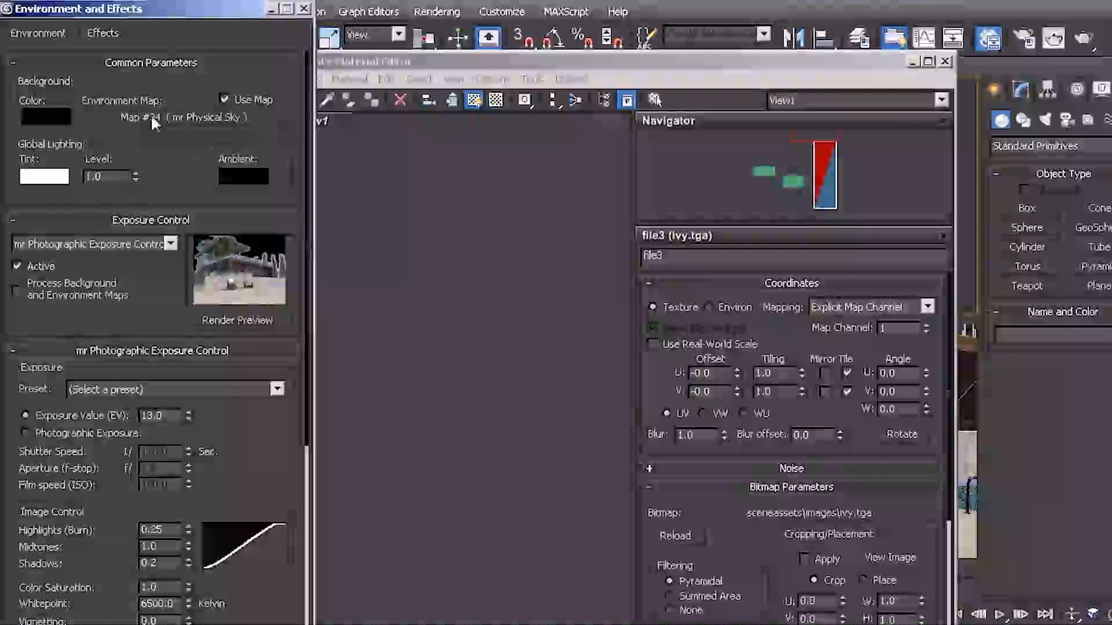
drag(145, 113, 462, 214)
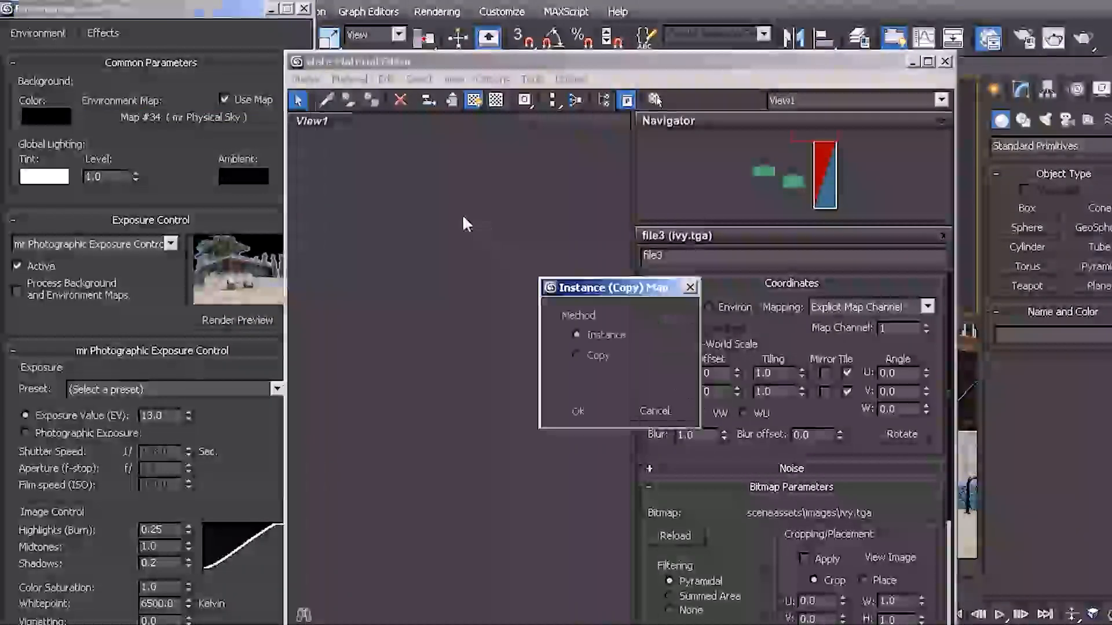
click(578, 413)
drag(469, 227, 516, 259)
double_click(517, 259)
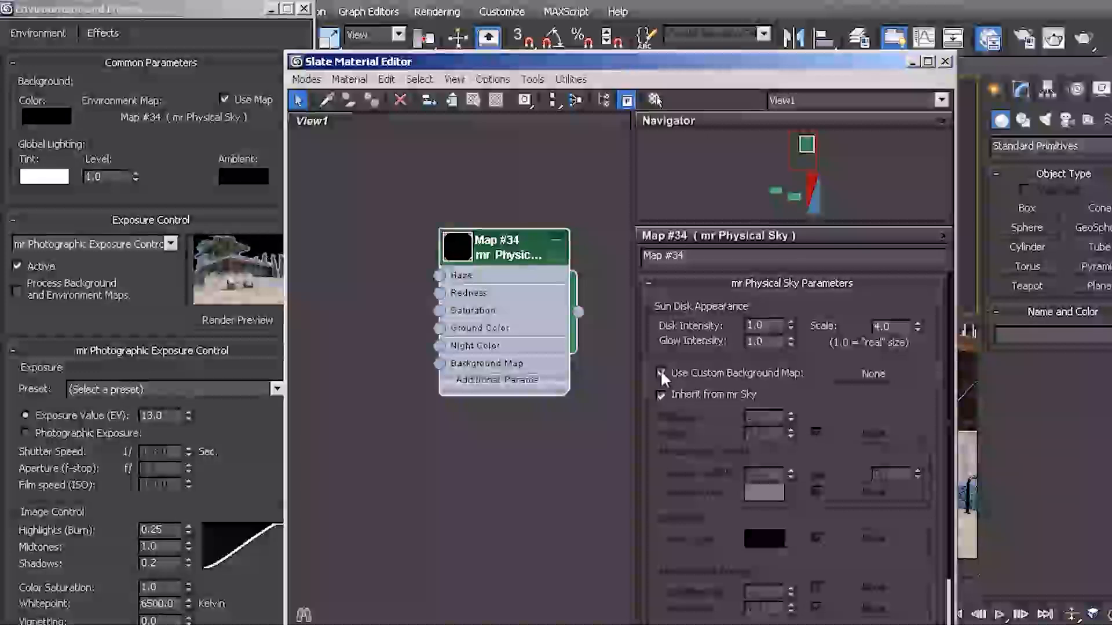
Load sky_clouds.jpg as the bitmap for the physical sky's custom background map and render the Camera001 view
click(870, 374)
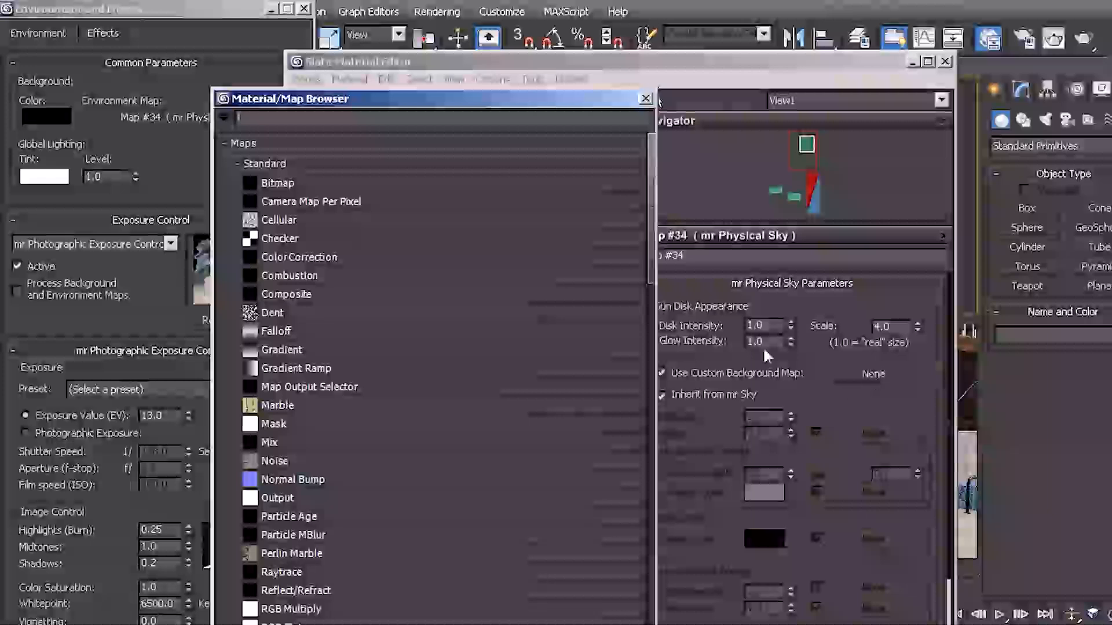
double_click(337, 184)
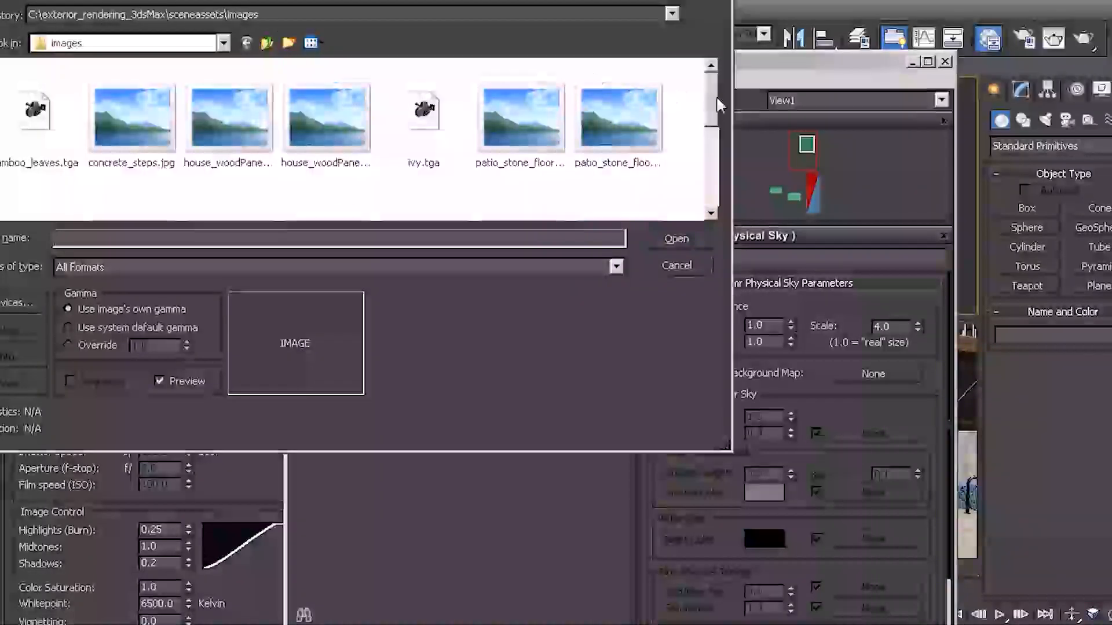
drag(713, 103, 713, 150)
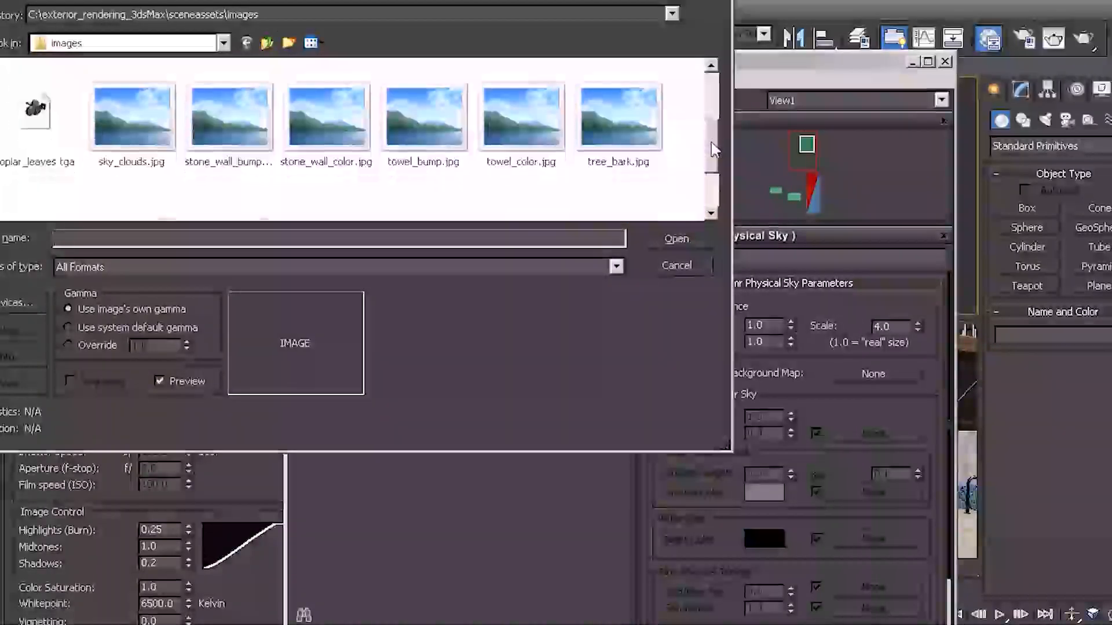
click(131, 130)
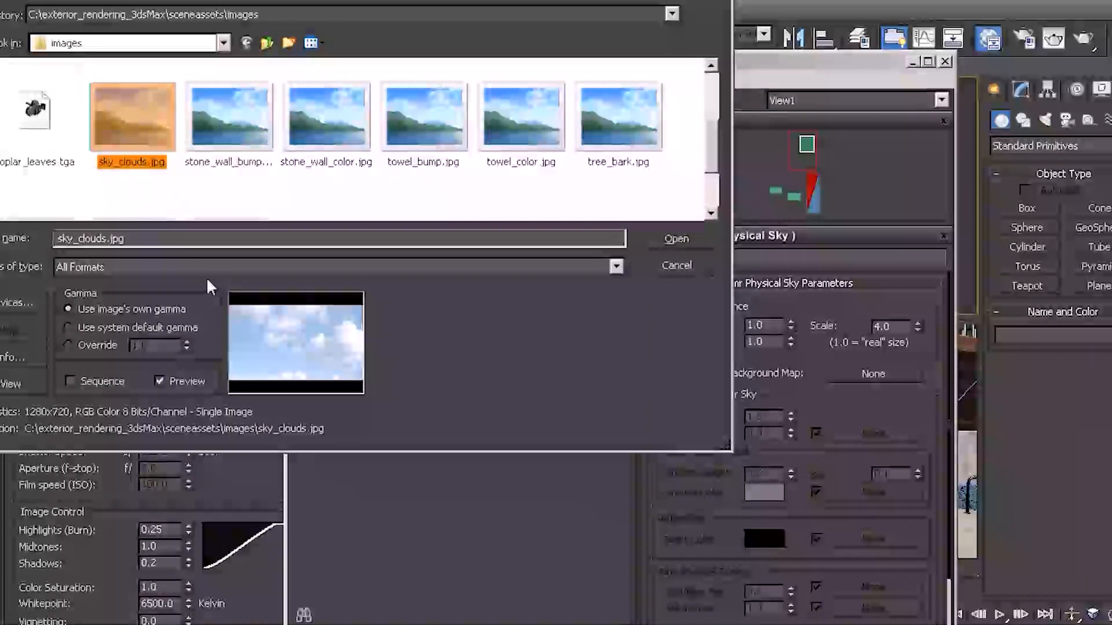
click(676, 236)
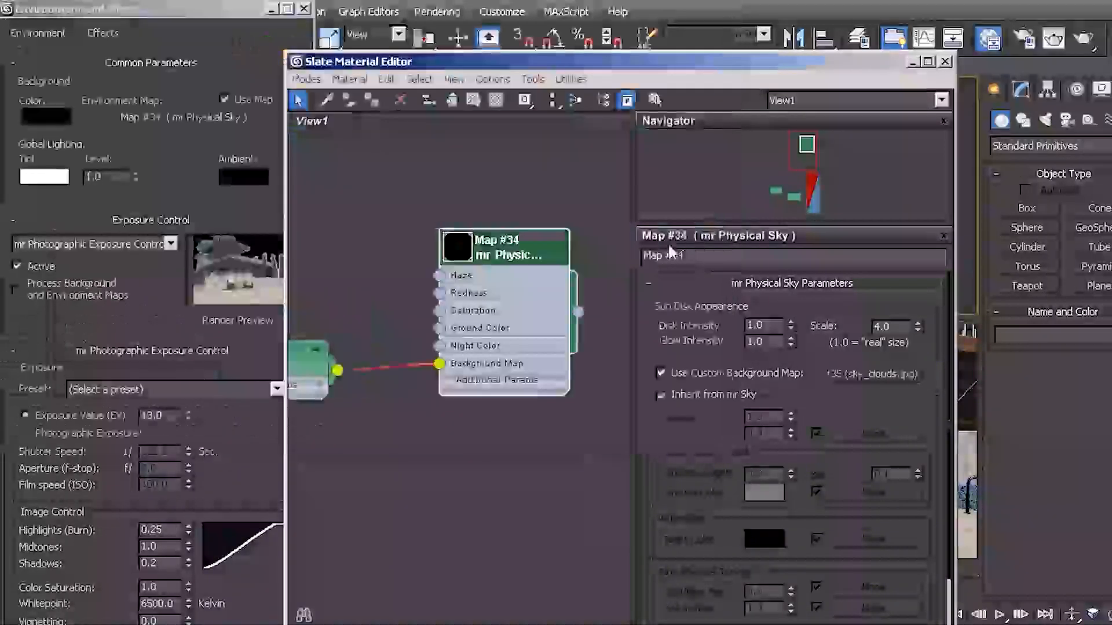
middle_drag(394, 407, 505, 414)
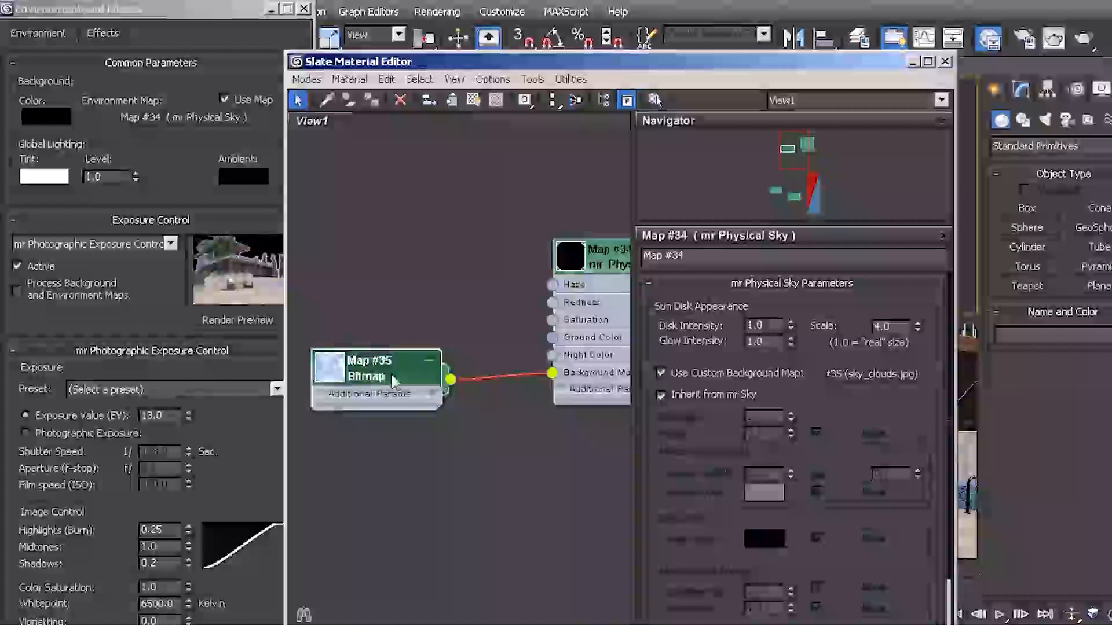
drag(395, 366, 449, 290)
key(shift+q)
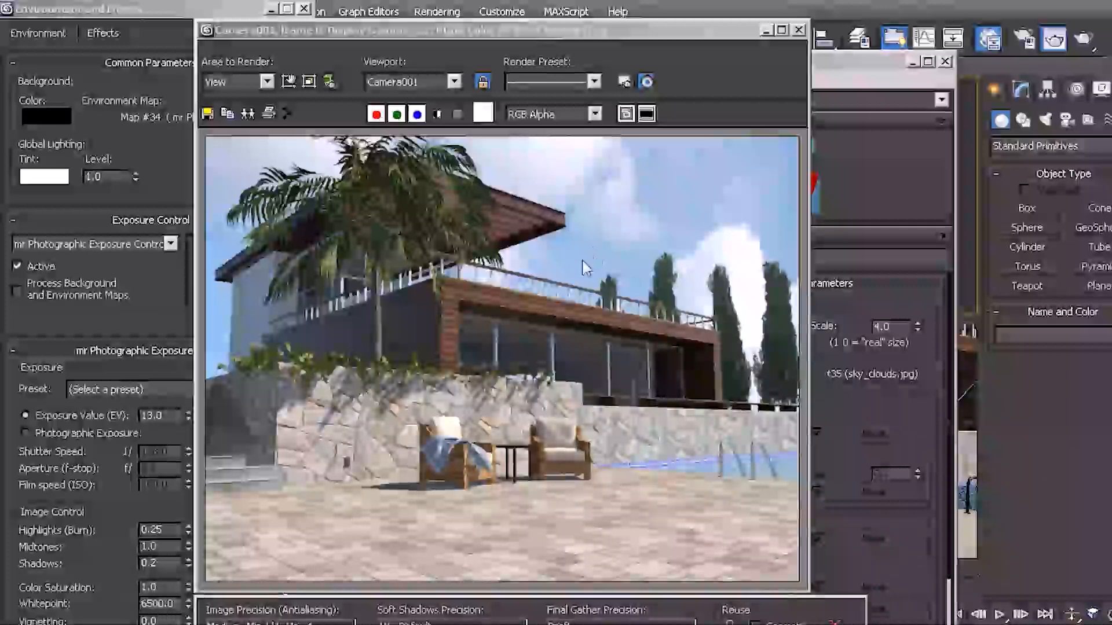
Reload the sky_clouds.jpg bitmap with its gamma overridden to 1.0
click(836, 66)
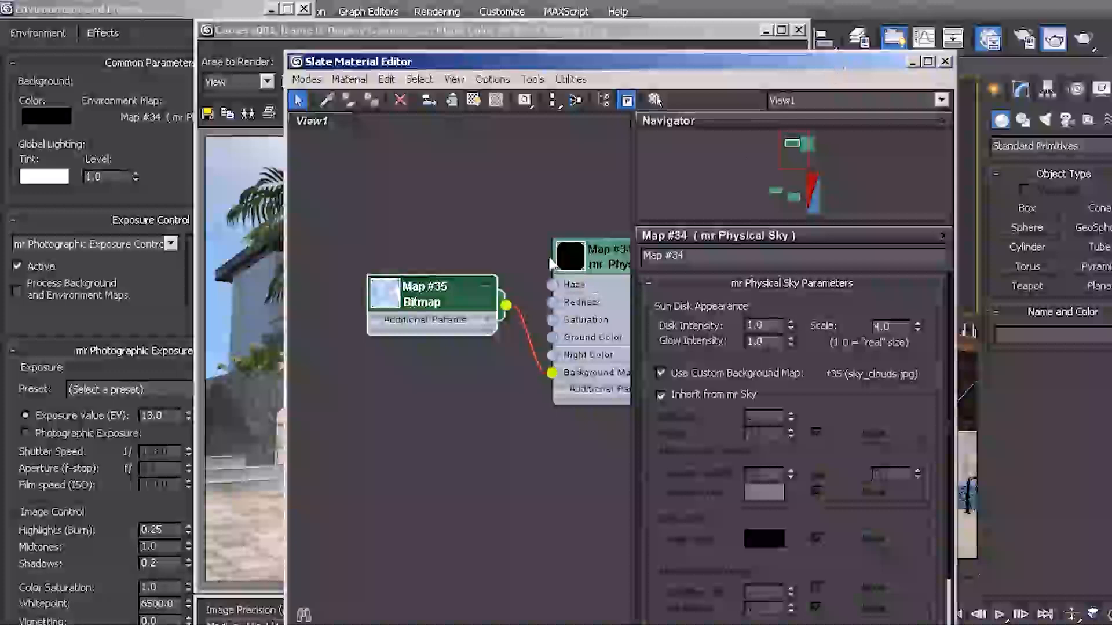
double_click(449, 301)
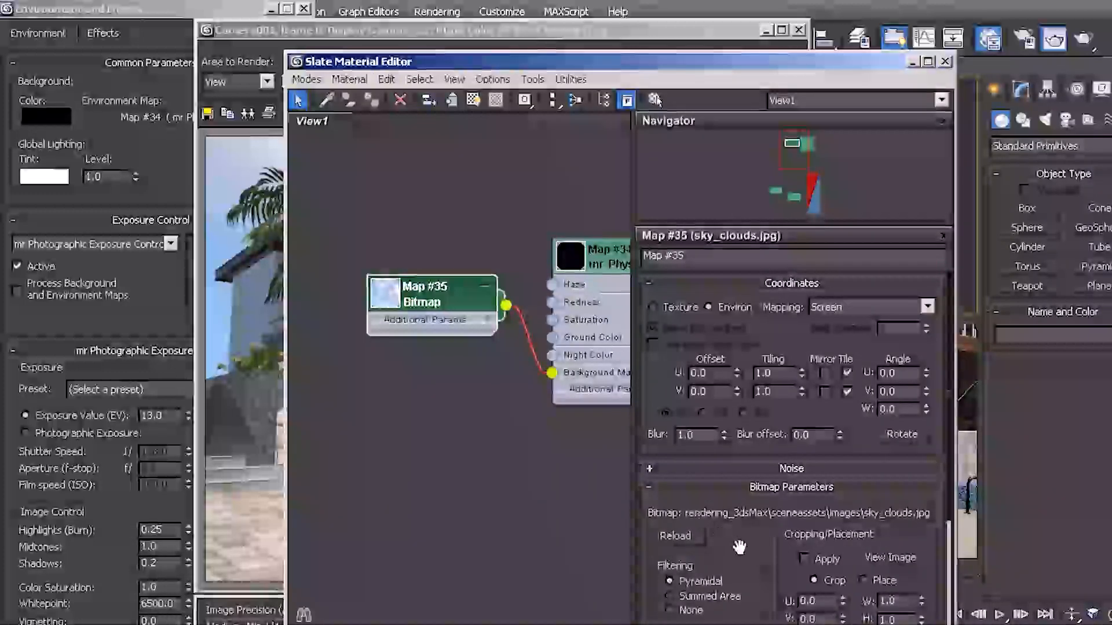
drag(738, 547, 742, 512)
click(746, 468)
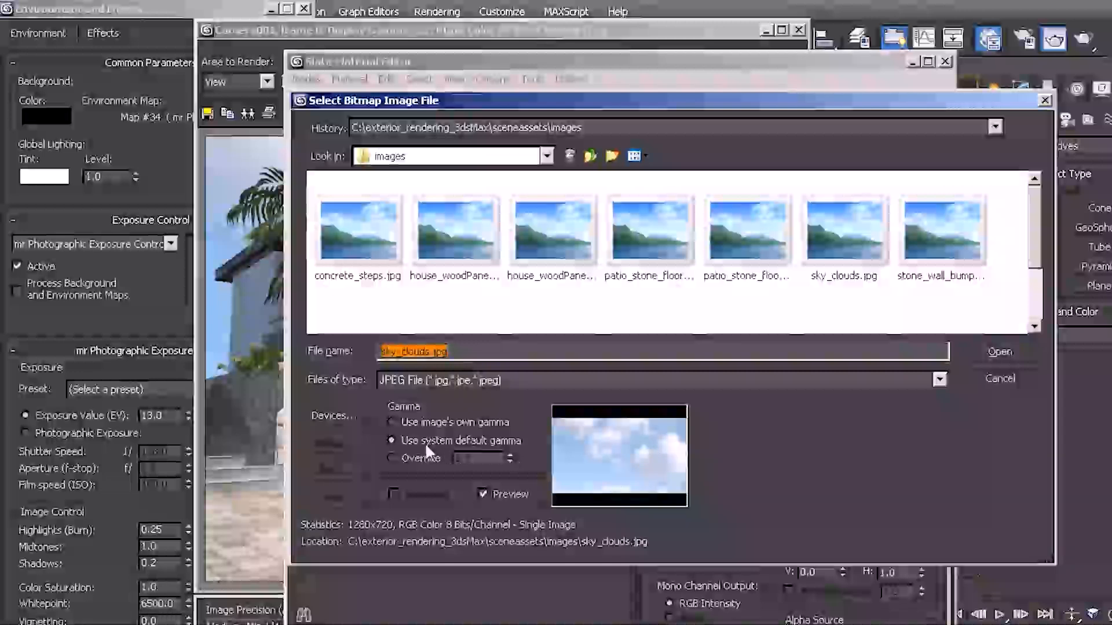
click(410, 455)
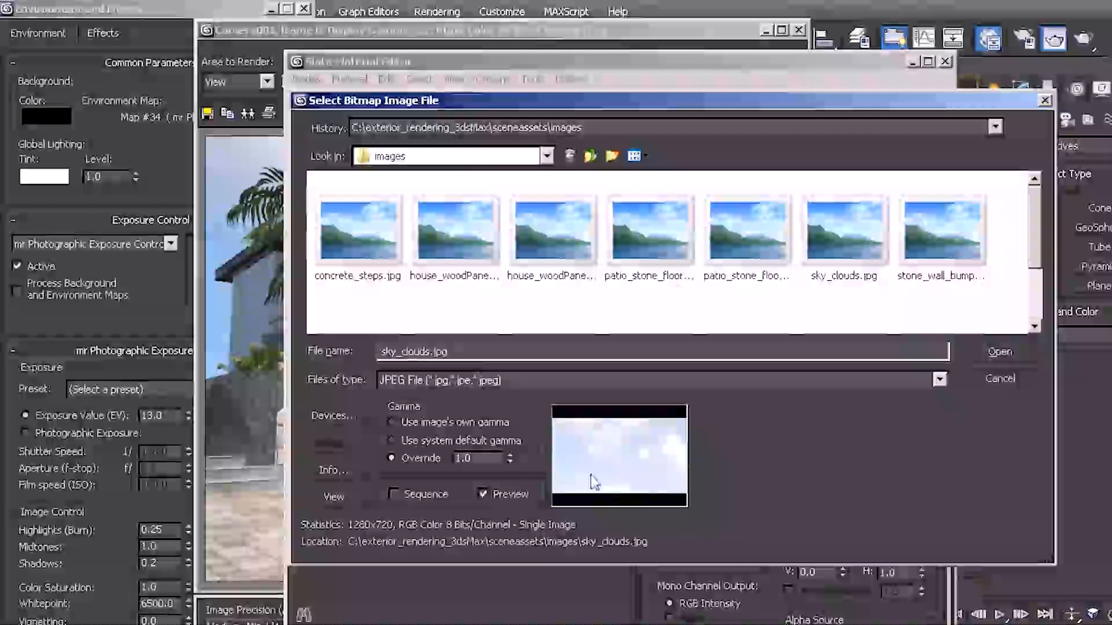
click(457, 440)
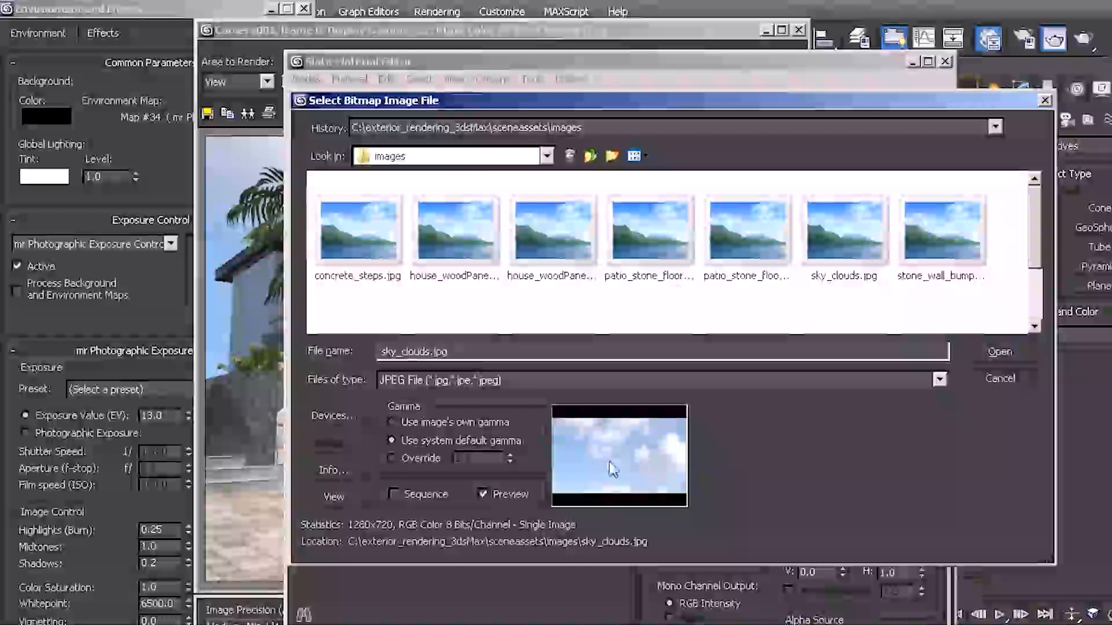
click(415, 456)
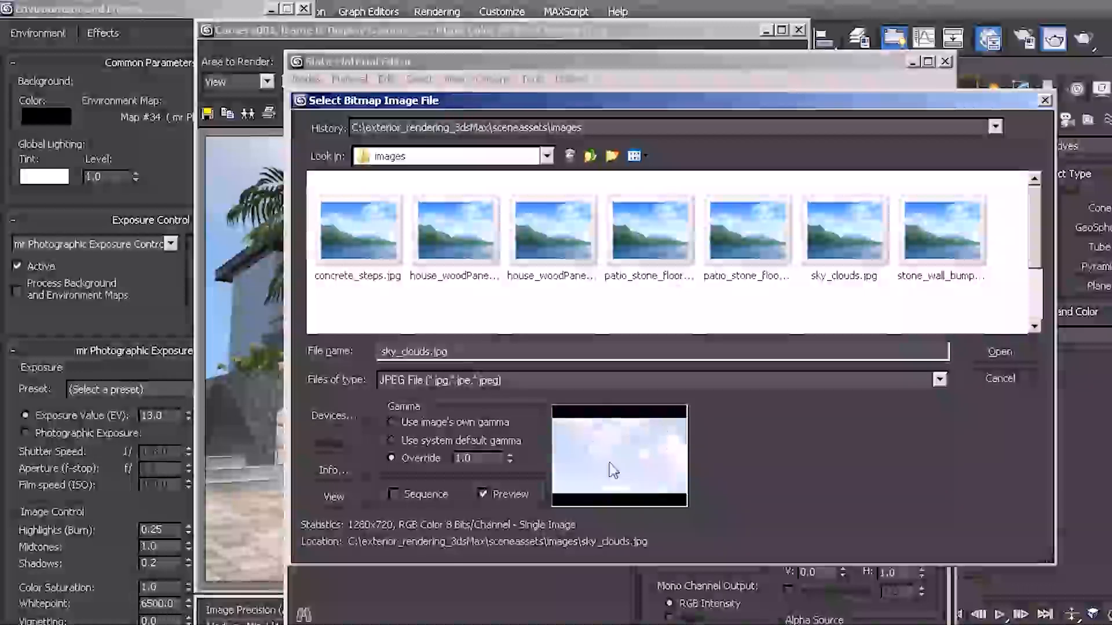
click(421, 452)
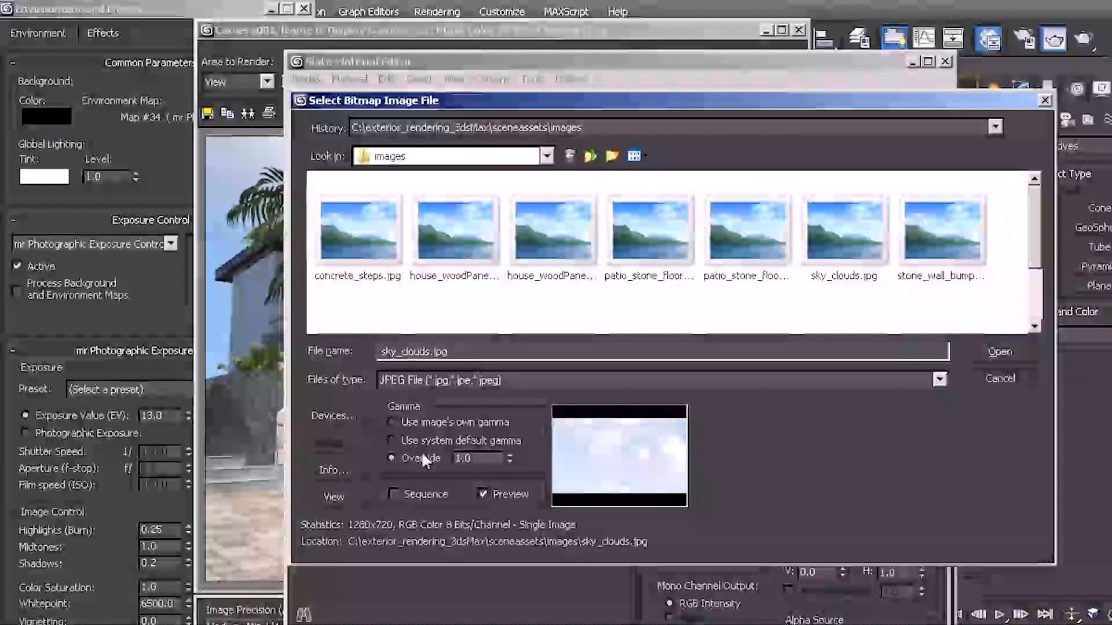
click(426, 439)
click(423, 459)
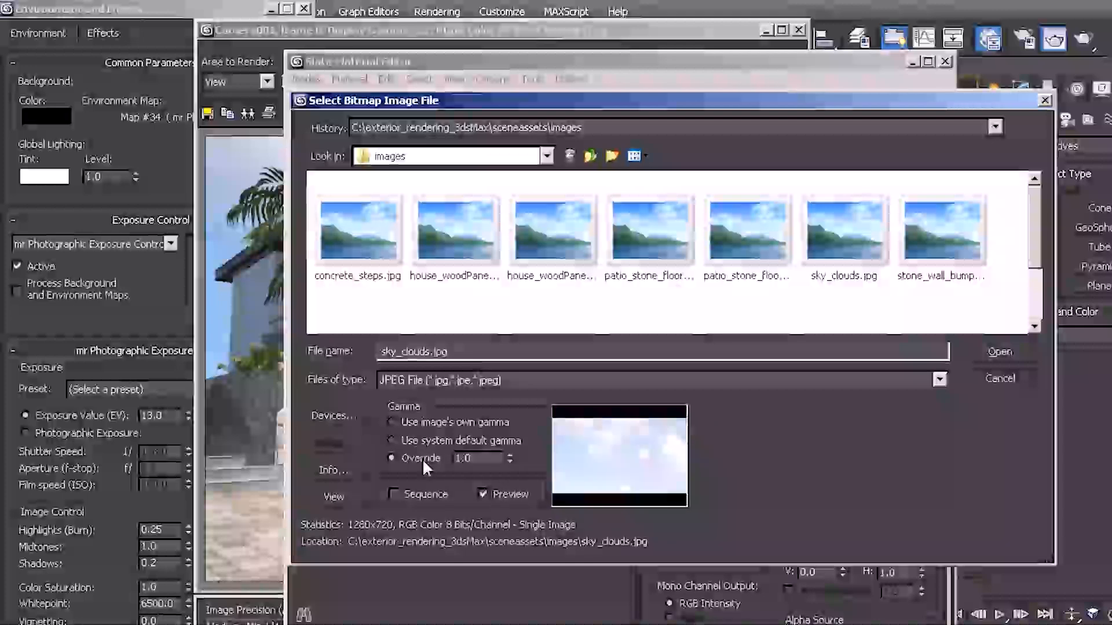
click(988, 354)
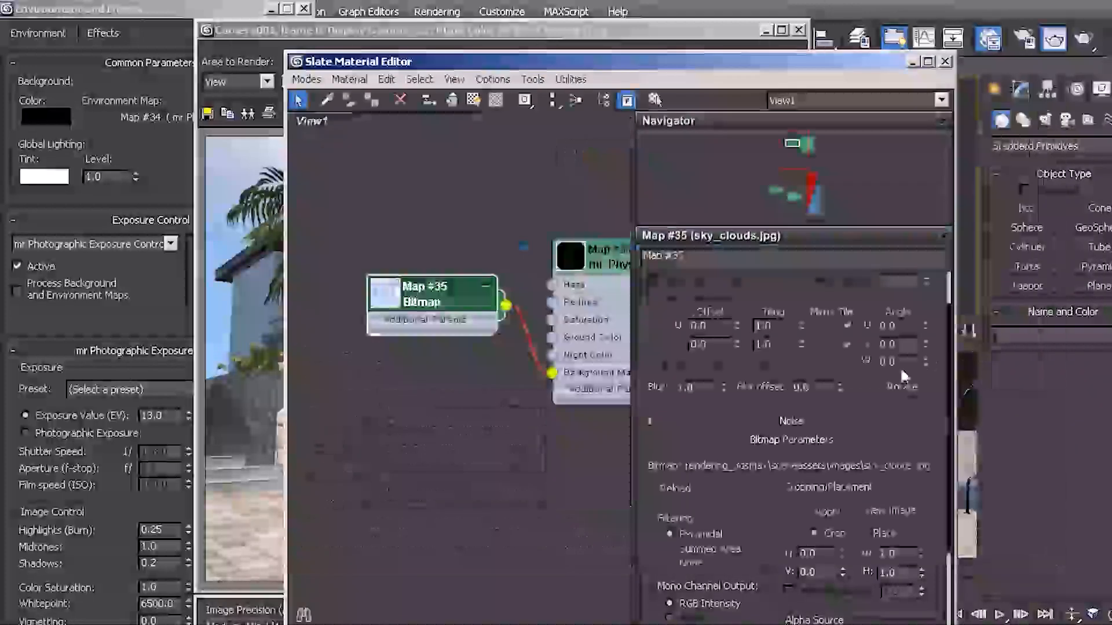
Render the Camera001 view again and minimize the Slate Material Editor
drag(515, 30, 514, 9)
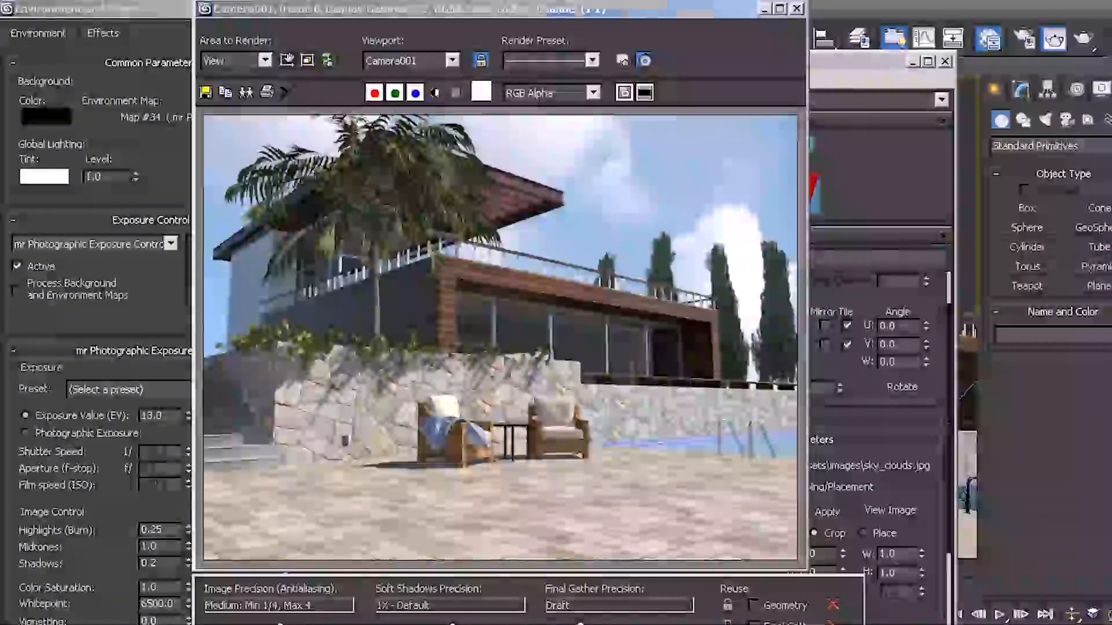
click(772, 624)
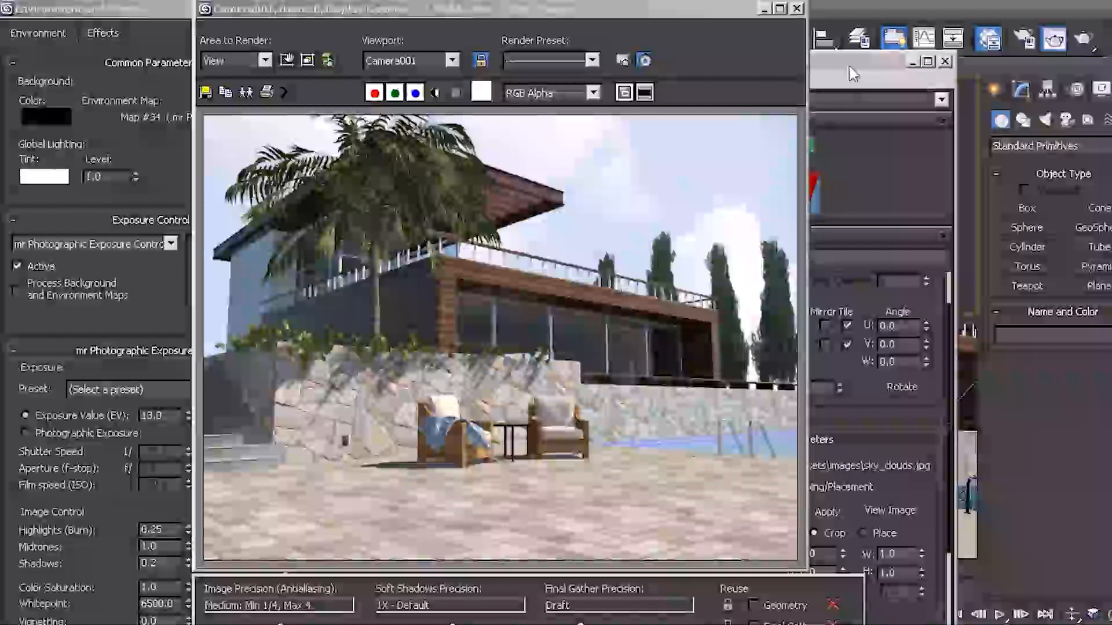
click(909, 71)
click(912, 62)
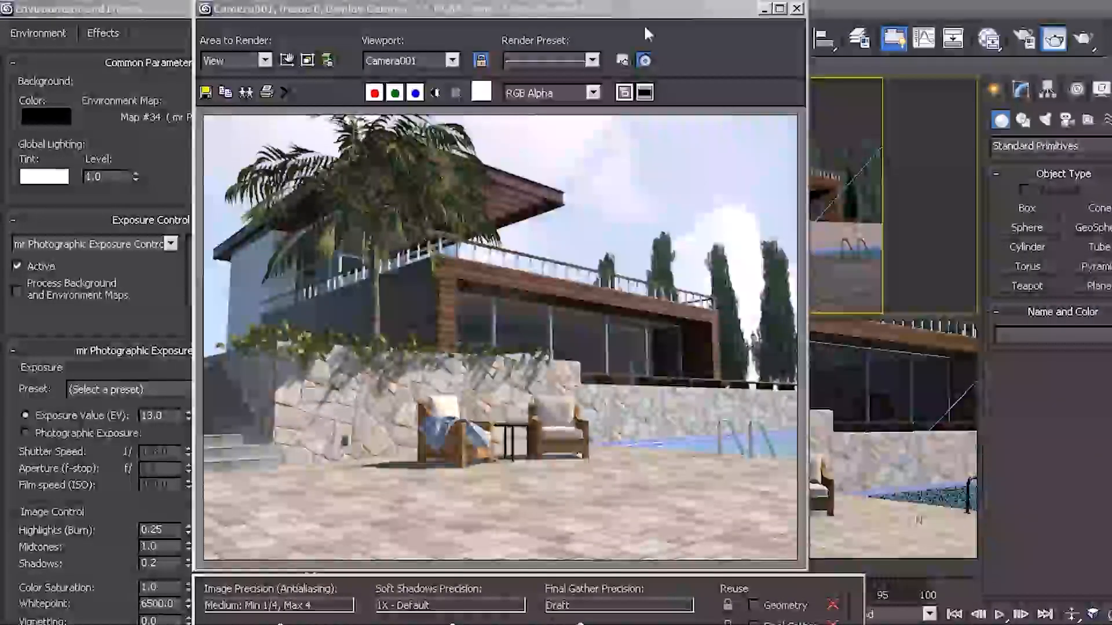
Close the environment and exposure settings and select the Daylight001 object in the Top viewport
drag(620, 19, 704, 23)
click(191, 11)
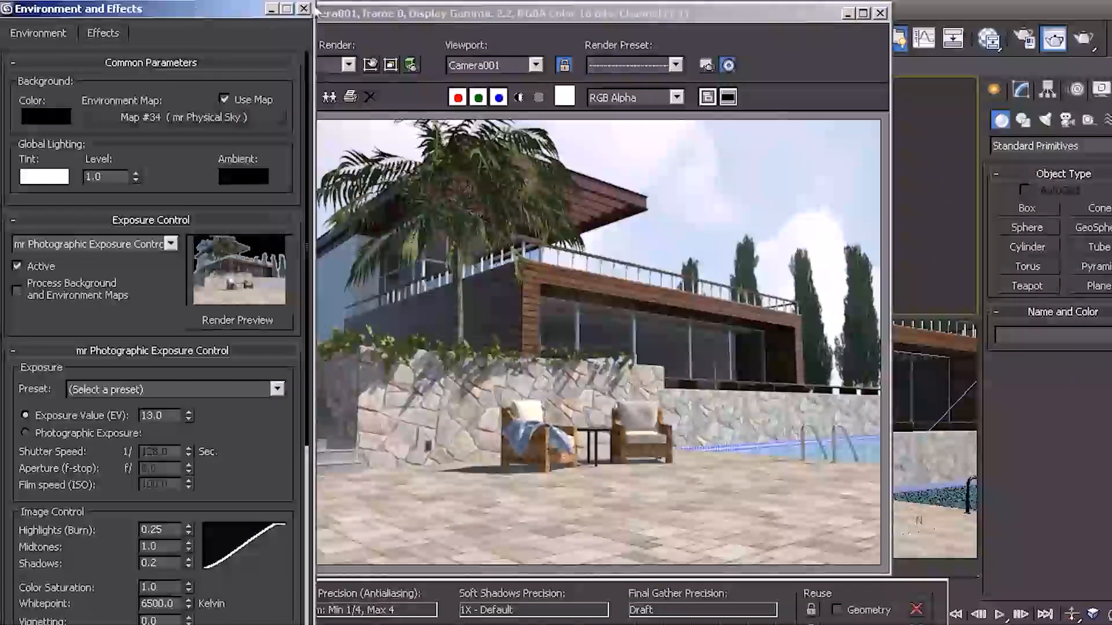
click(299, 12)
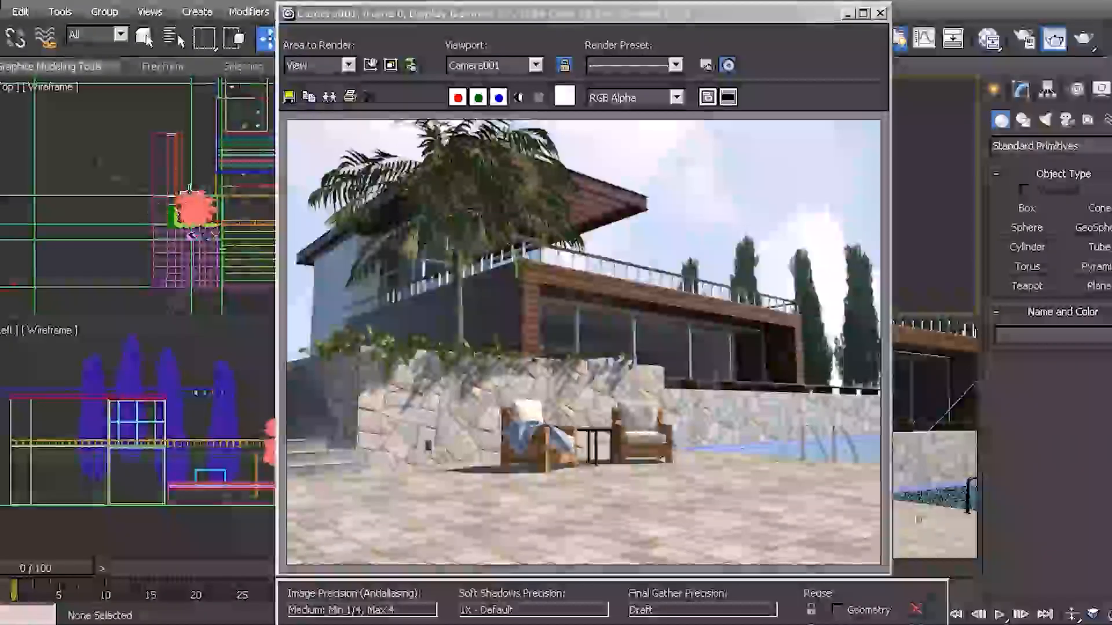
scroll(121, 214, down, 5)
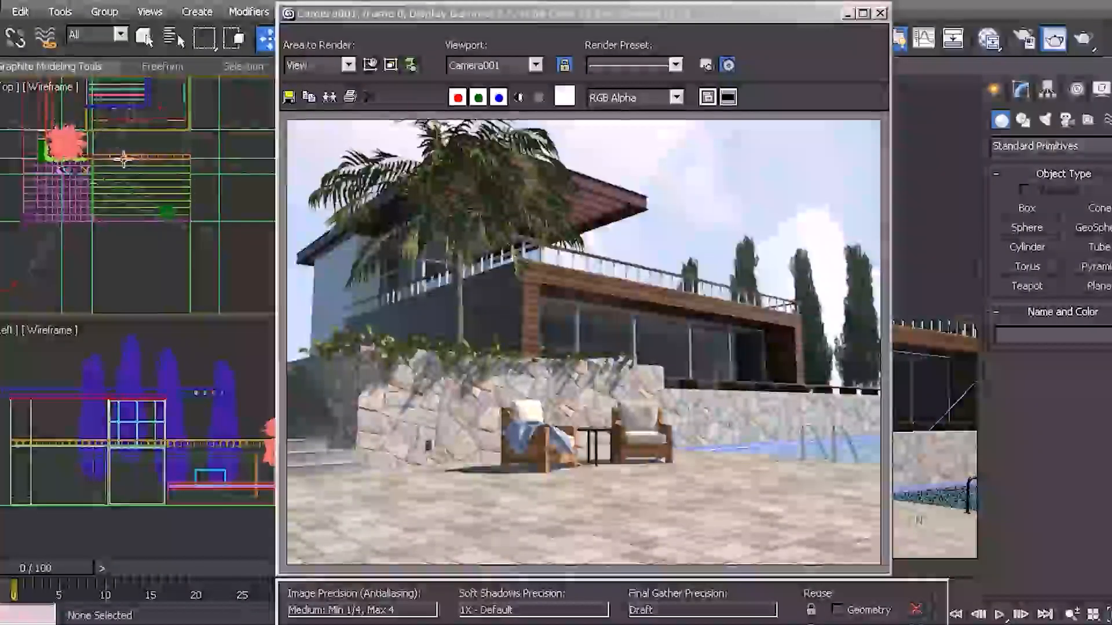
scroll(121, 213, up, 3)
click(118, 232)
scroll(125, 237, up, 2)
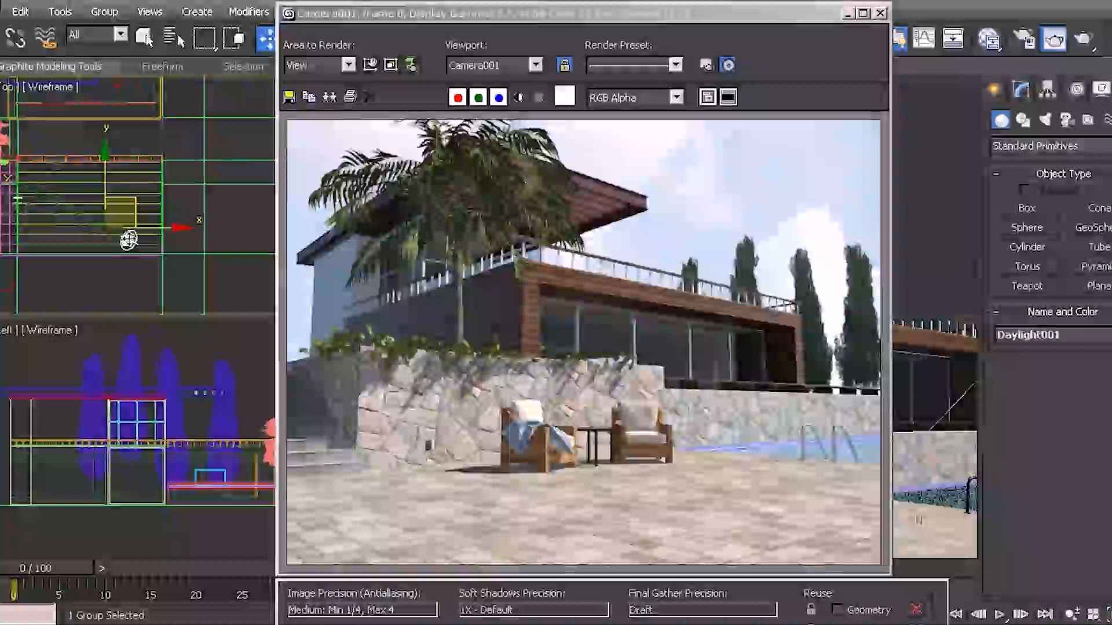
Set the haze of Daylight001's Haze Driven mr Sky to 2.0
click(1021, 88)
drag(1048, 505, 1040, 213)
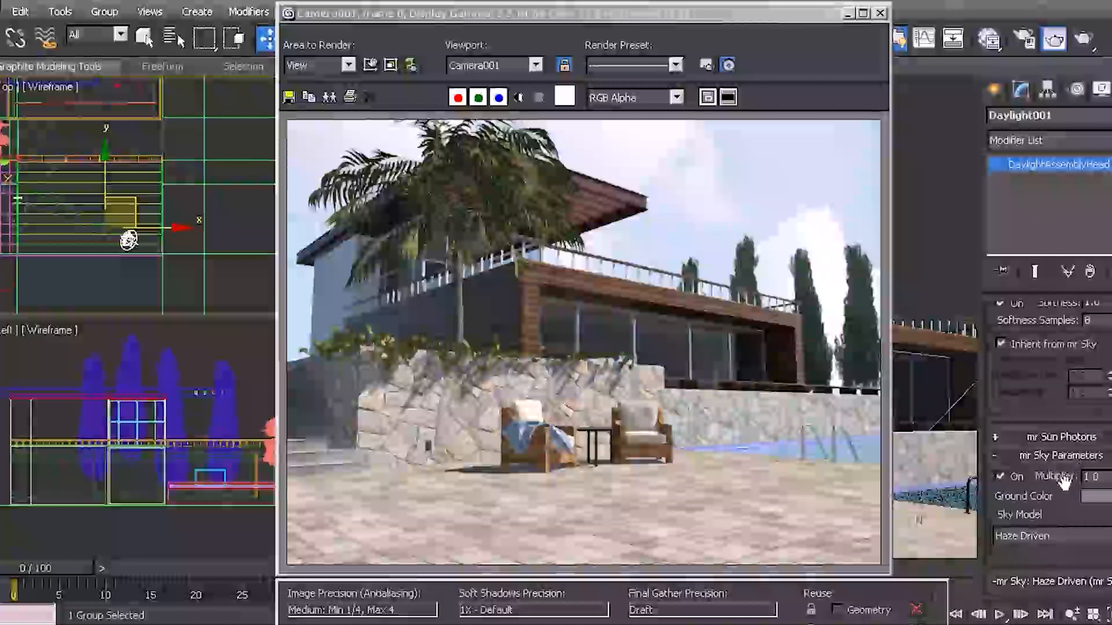
drag(1067, 507, 1069, 289)
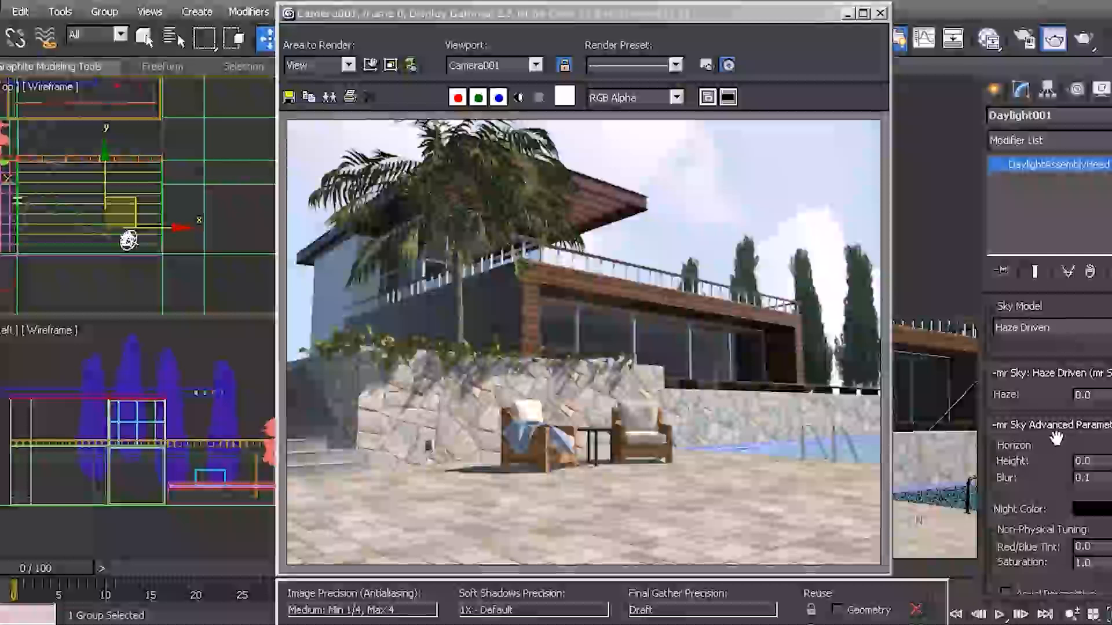
double_click(1096, 394)
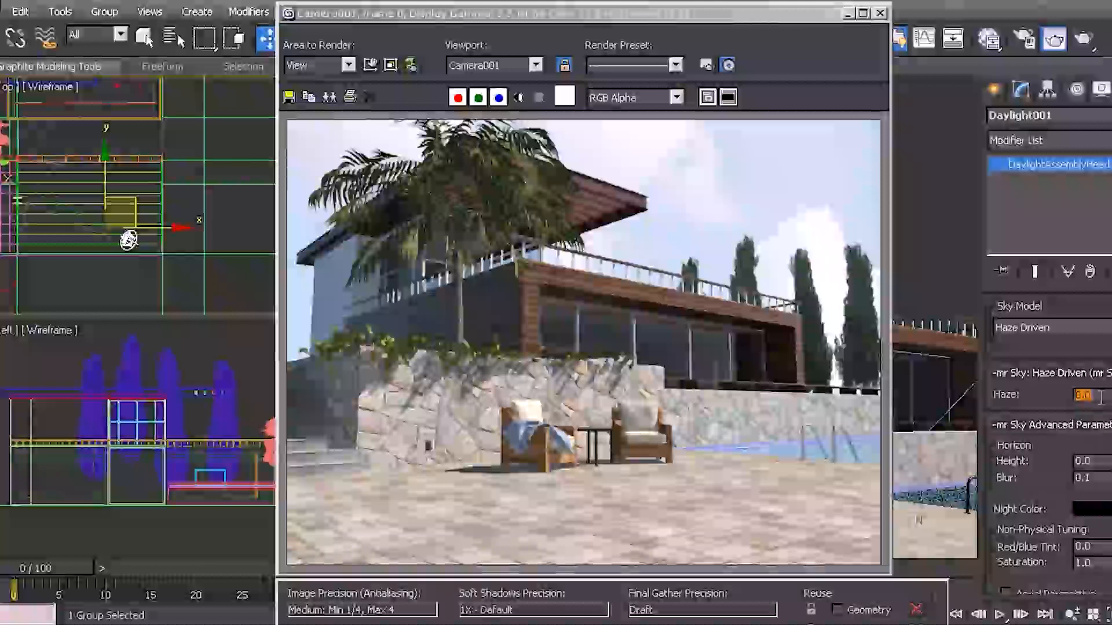
text(2)
key(Return)
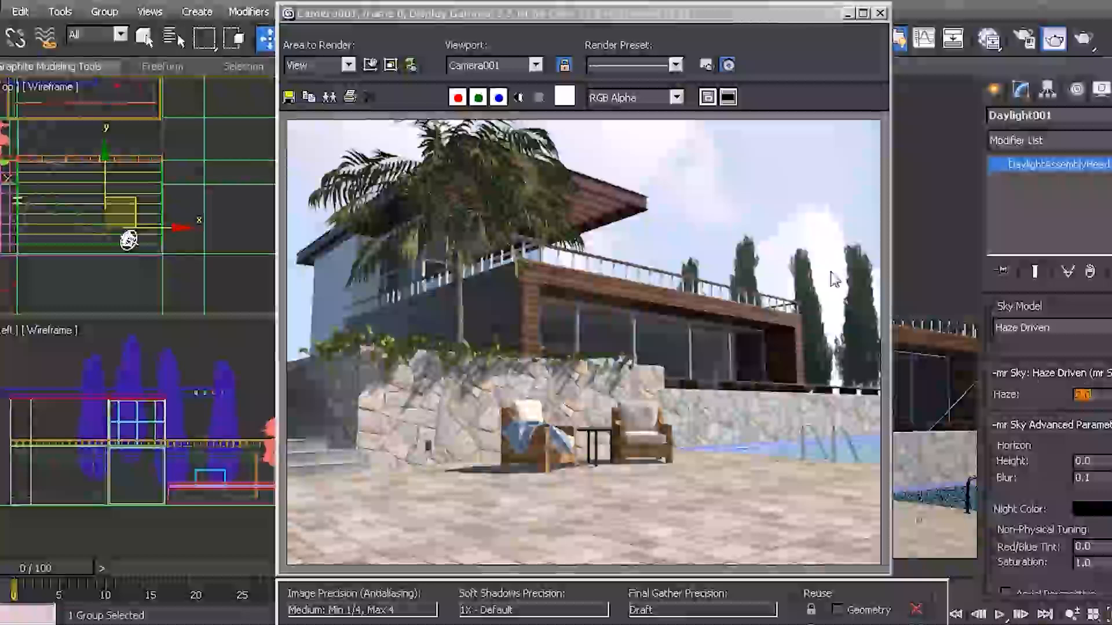
Define a full-height render region over the palm tree and stairs side of the villa and render it
drag(705, 17, 704, 7)
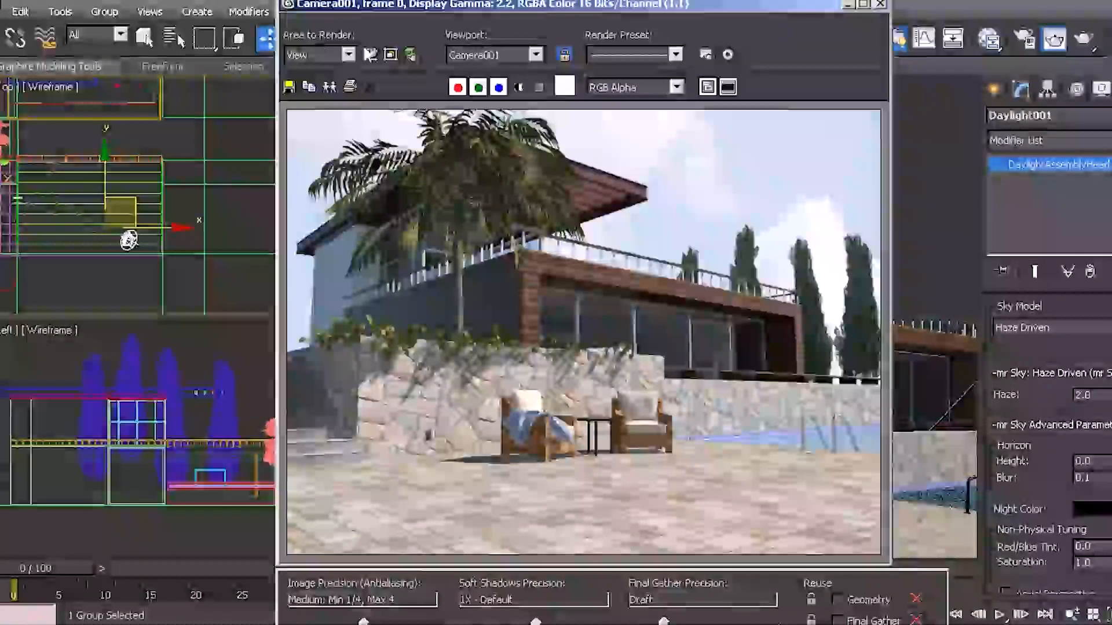
click(370, 54)
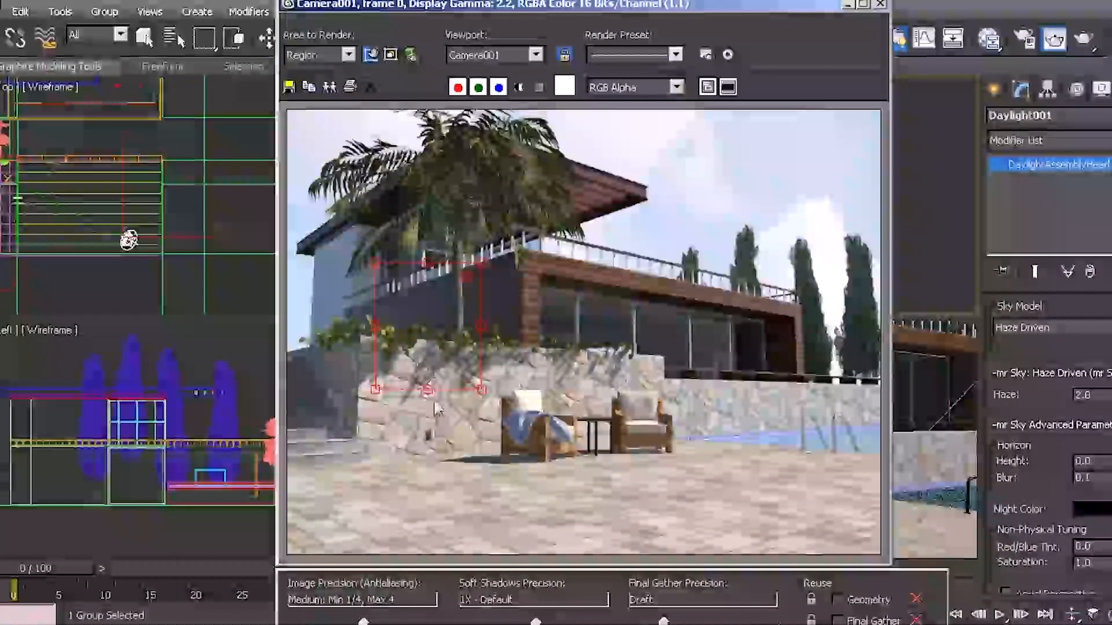
drag(375, 392, 375, 555)
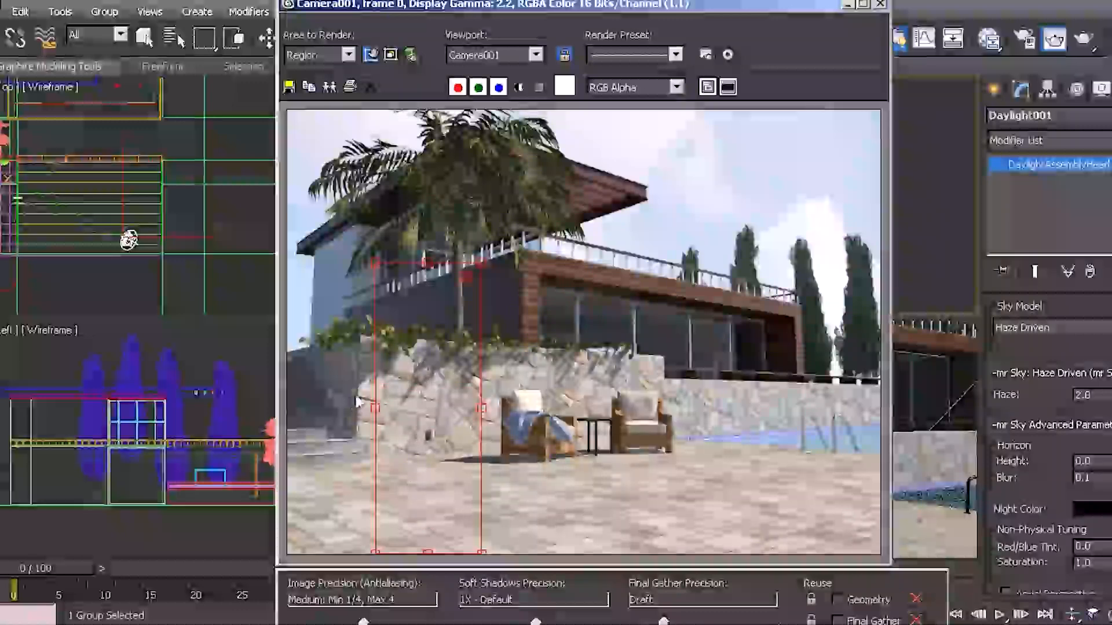
drag(375, 408, 301, 408)
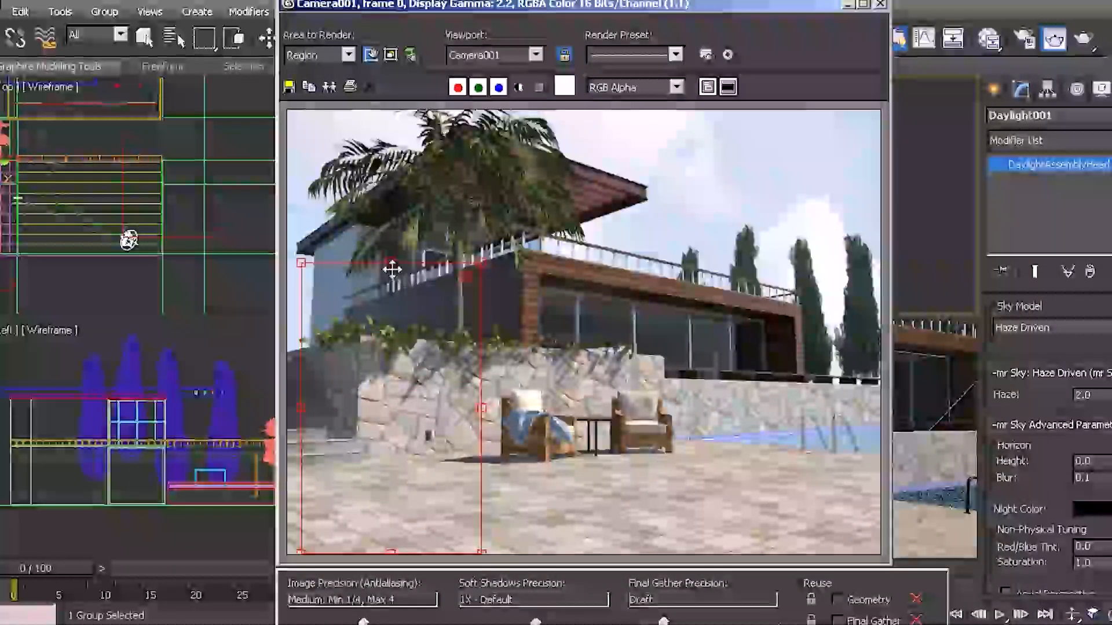
drag(393, 265, 414, 101)
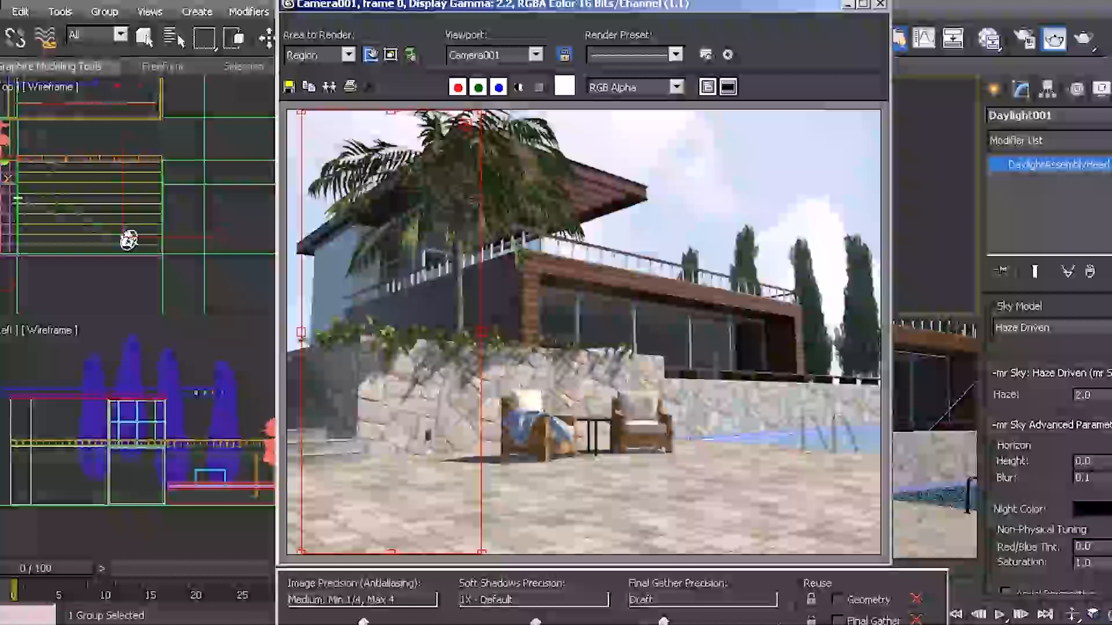
click(868, 623)
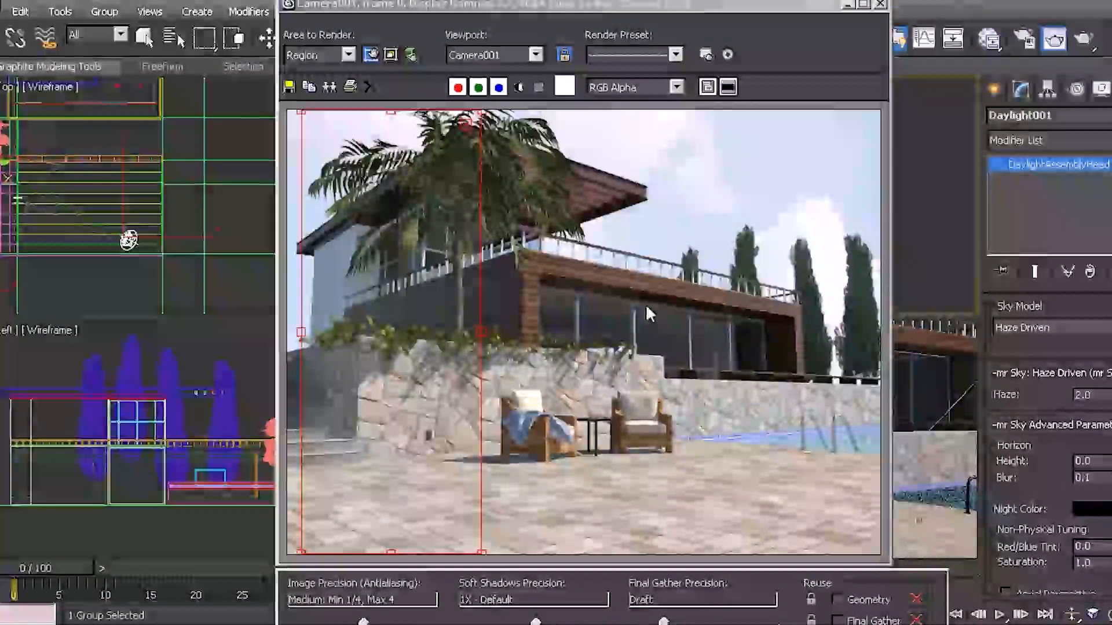
Move the render region over the glazed facade, stop editing it, and inspect the stone wall and stairs up close
drag(429, 284, 719, 270)
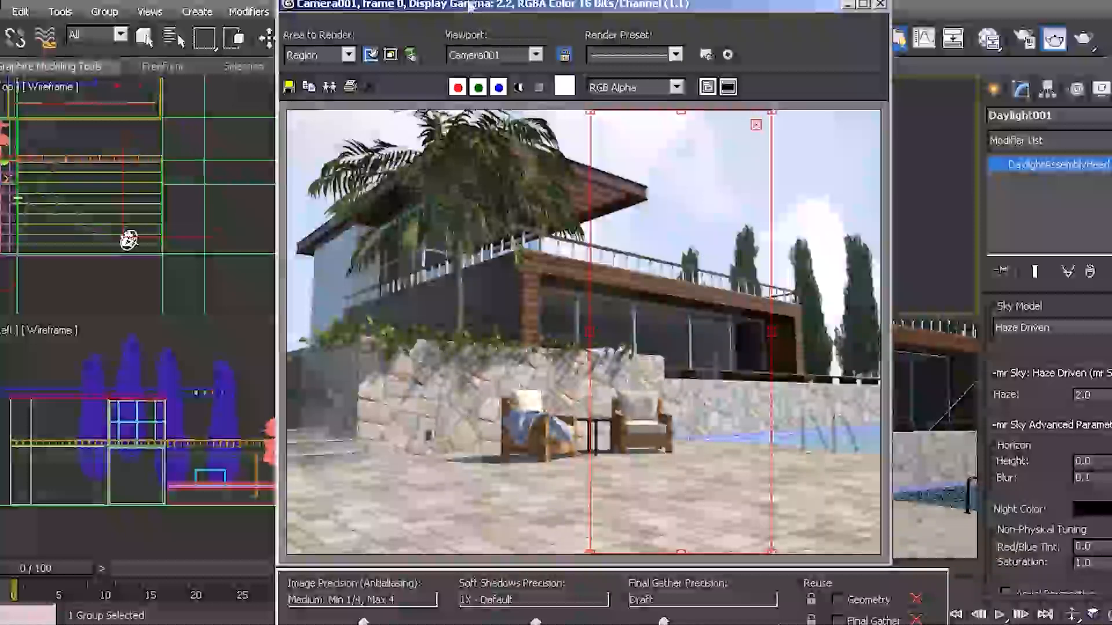
click(371, 55)
scroll(398, 381, up, 1)
middle_drag(390, 408, 659, 361)
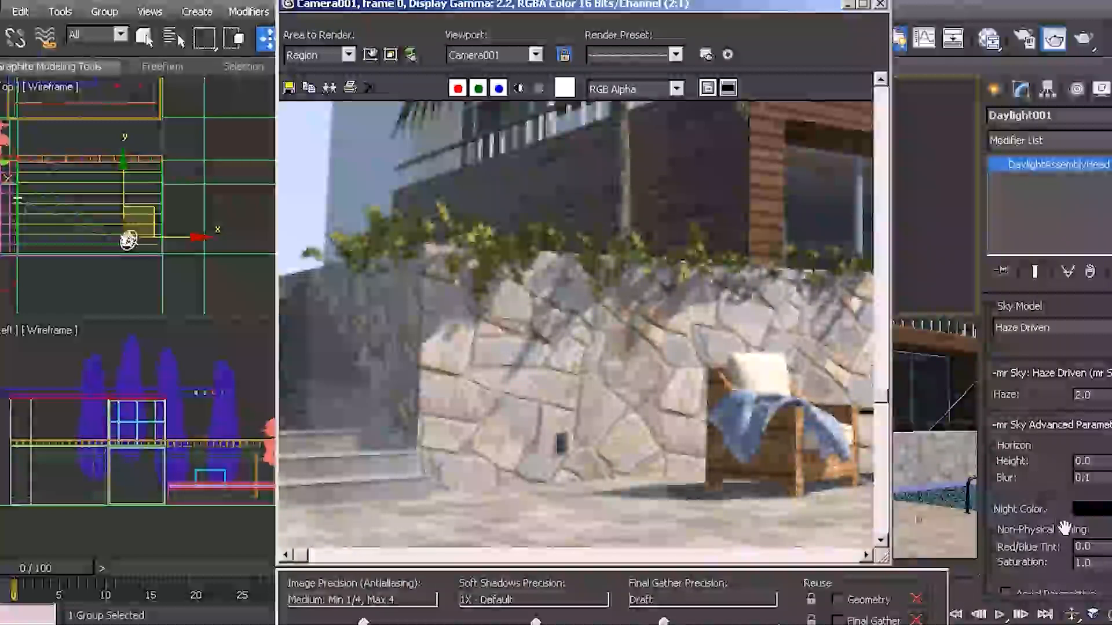
Set the Red/Blue Tint of the mr Sky's non-physical tuning to 0.1
click(1108, 549)
double_click(1108, 549)
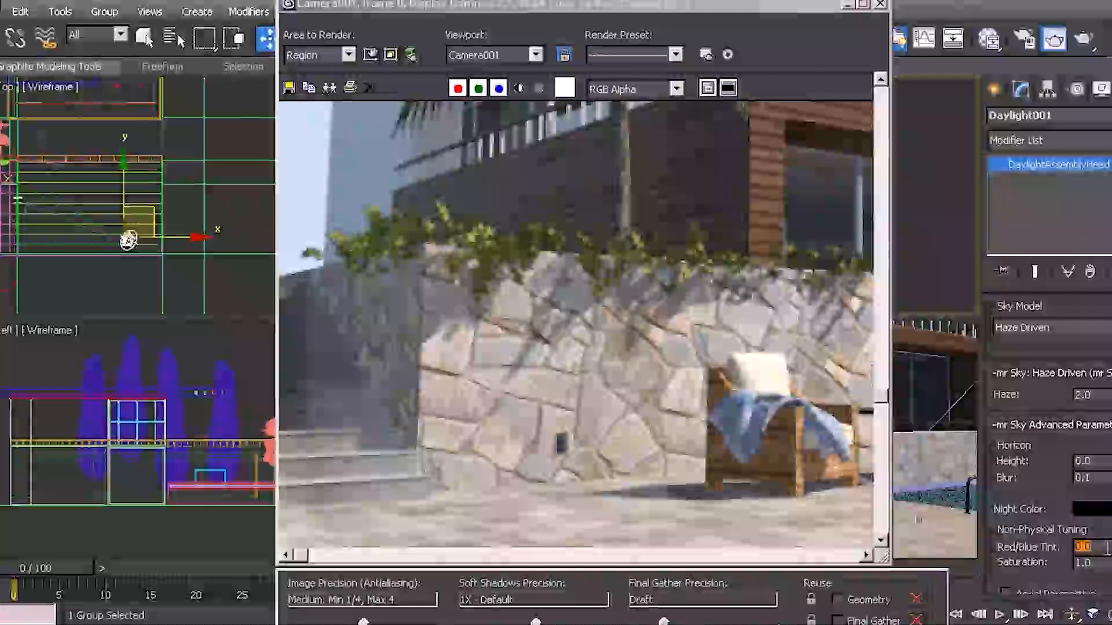
text(1)
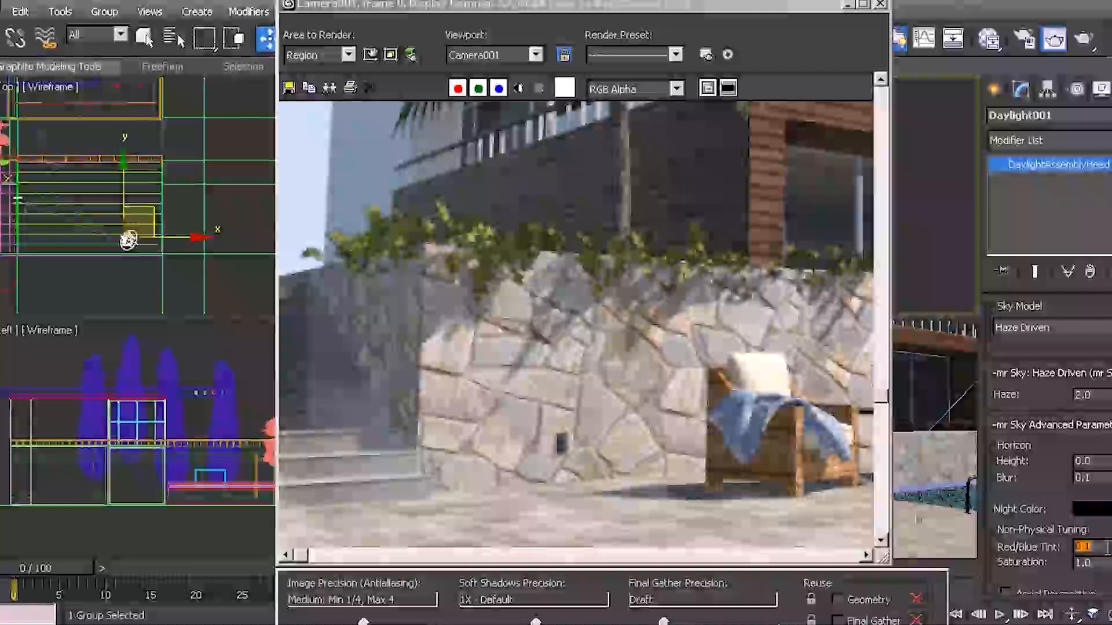
text(0.1)
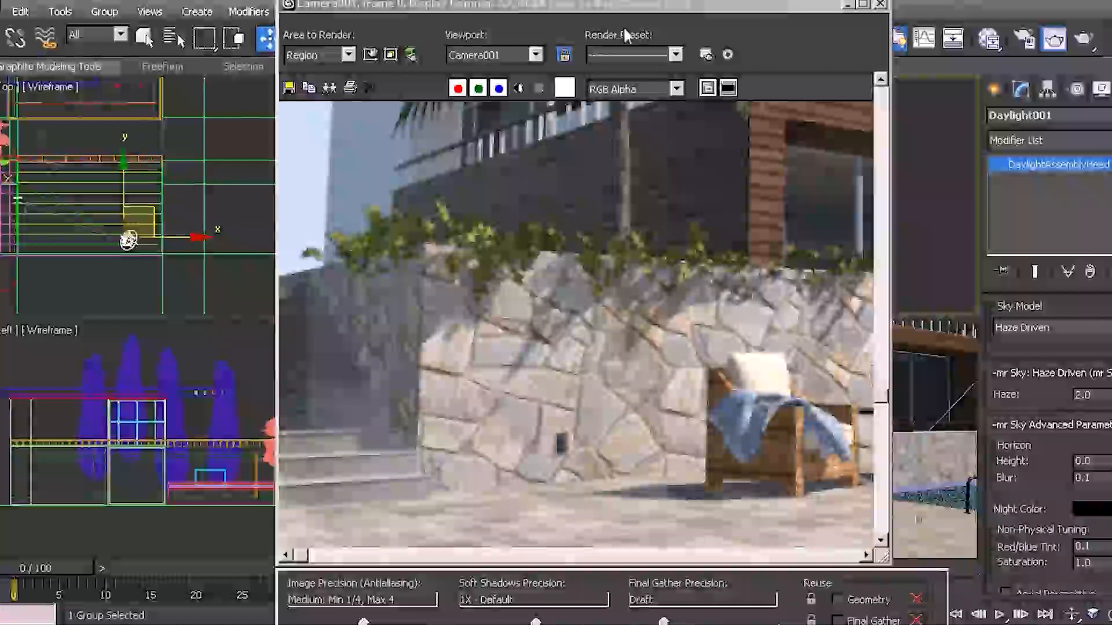
Shift the render region over the palm tree and the two armchairs and render it
drag(627, 3, 622, 0)
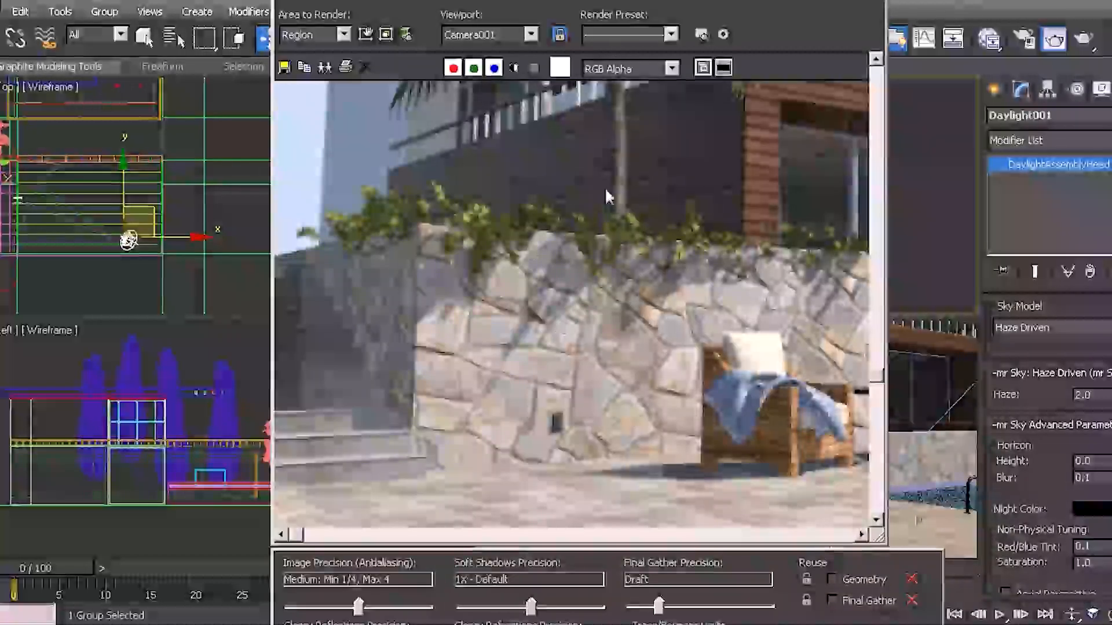
click(367, 36)
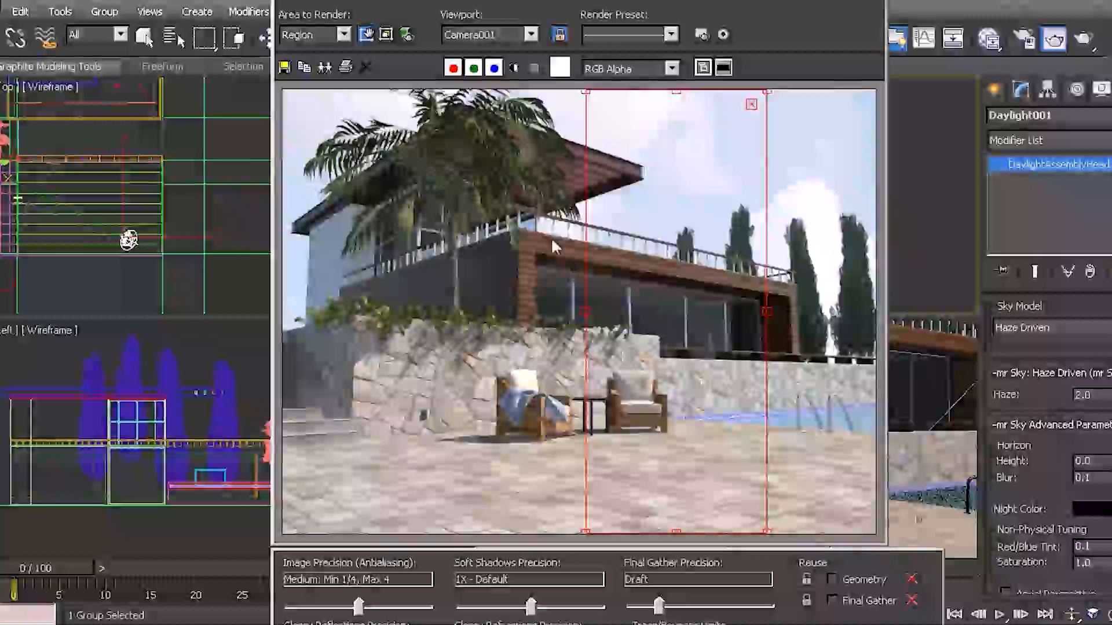
drag(685, 243, 577, 242)
click(871, 624)
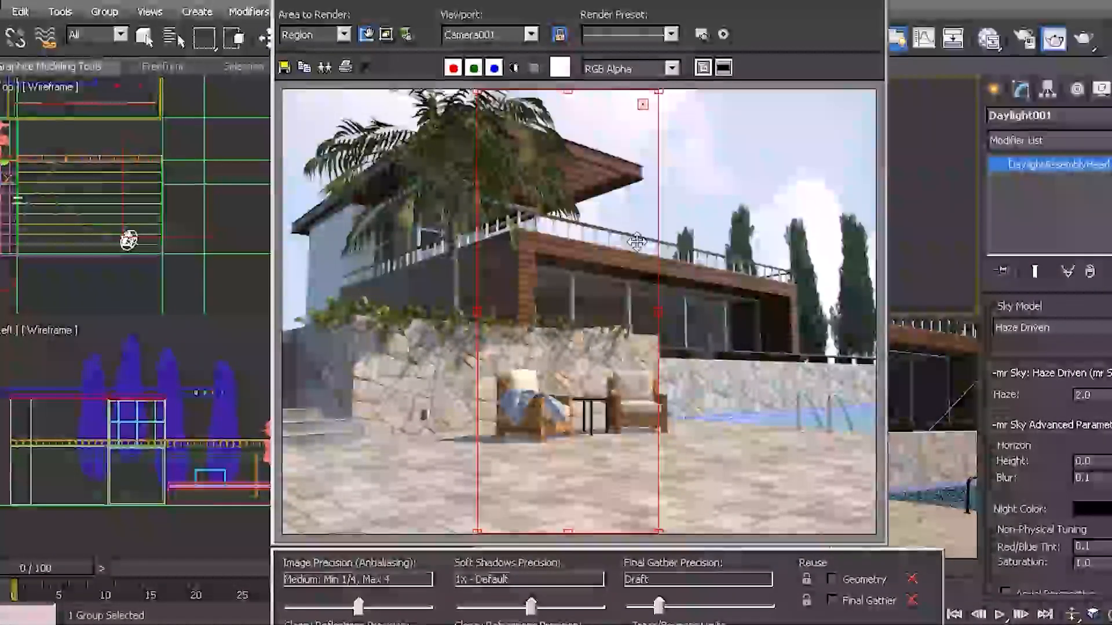
Stop editing the region and examine the rendered facade, cypresses, stone wall and shaded stairs up close
click(365, 34)
scroll(523, 289, up, 2)
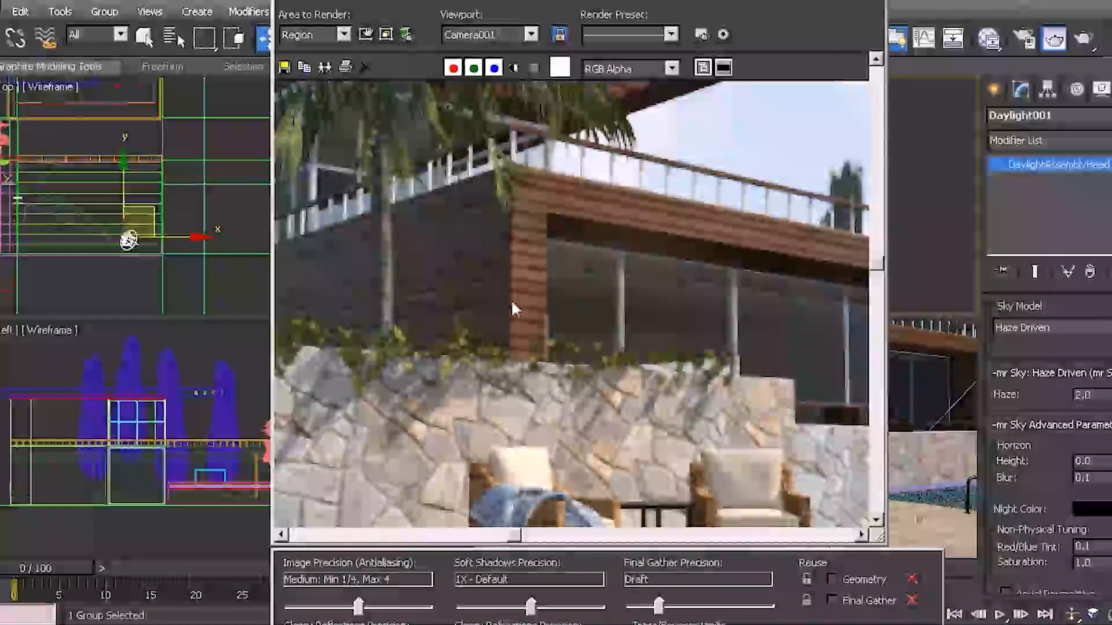
drag(517, 540, 804, 537)
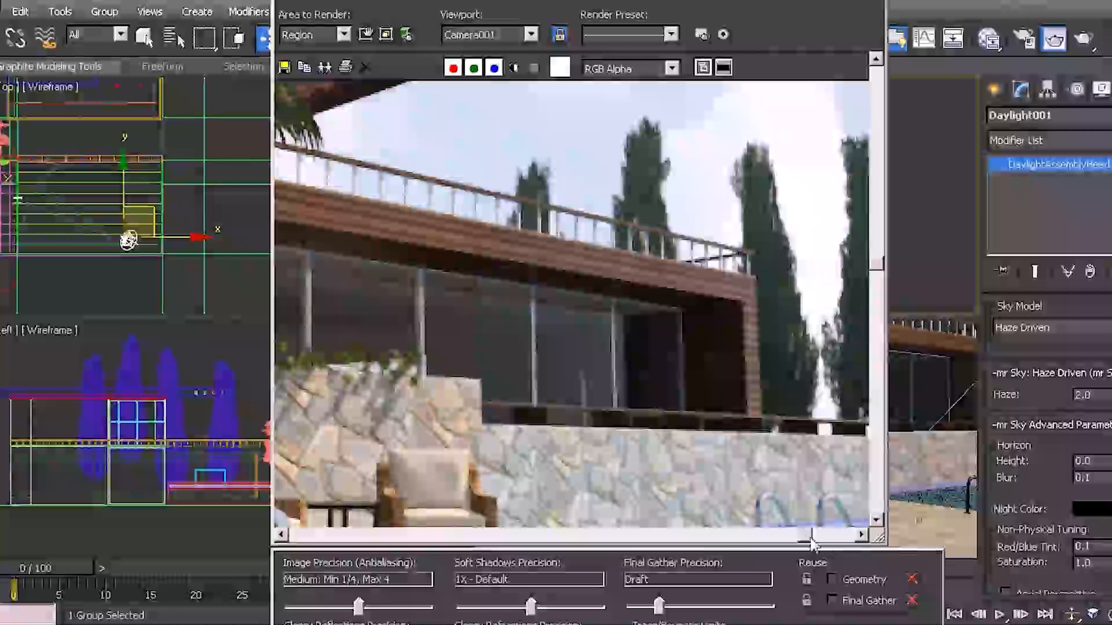
drag(809, 541, 559, 526)
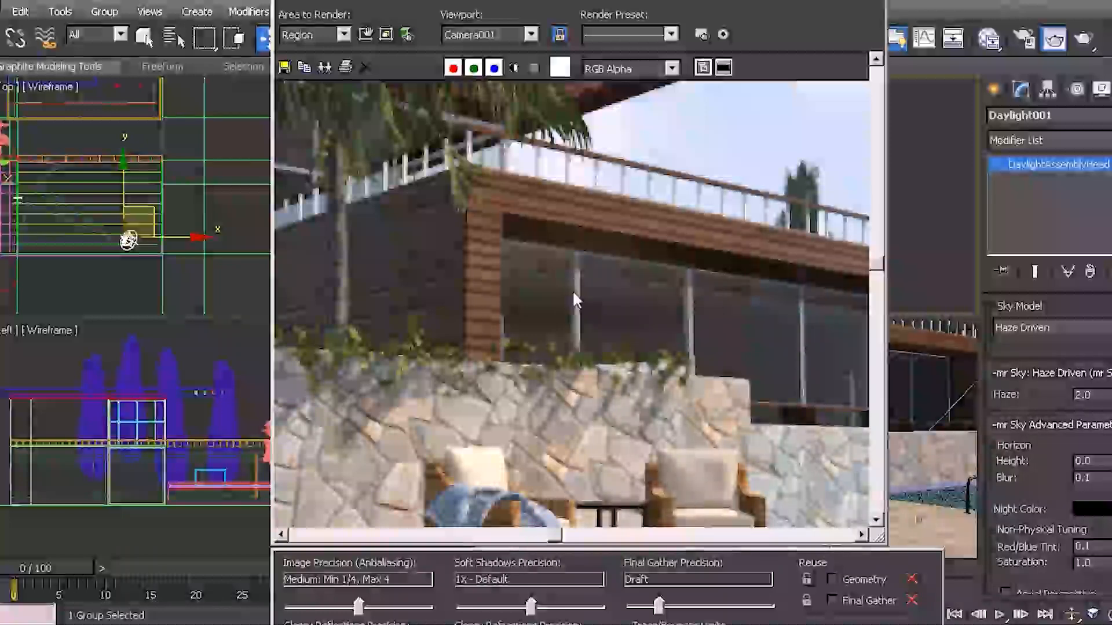
drag(519, 547, 297, 547)
drag(877, 266, 876, 392)
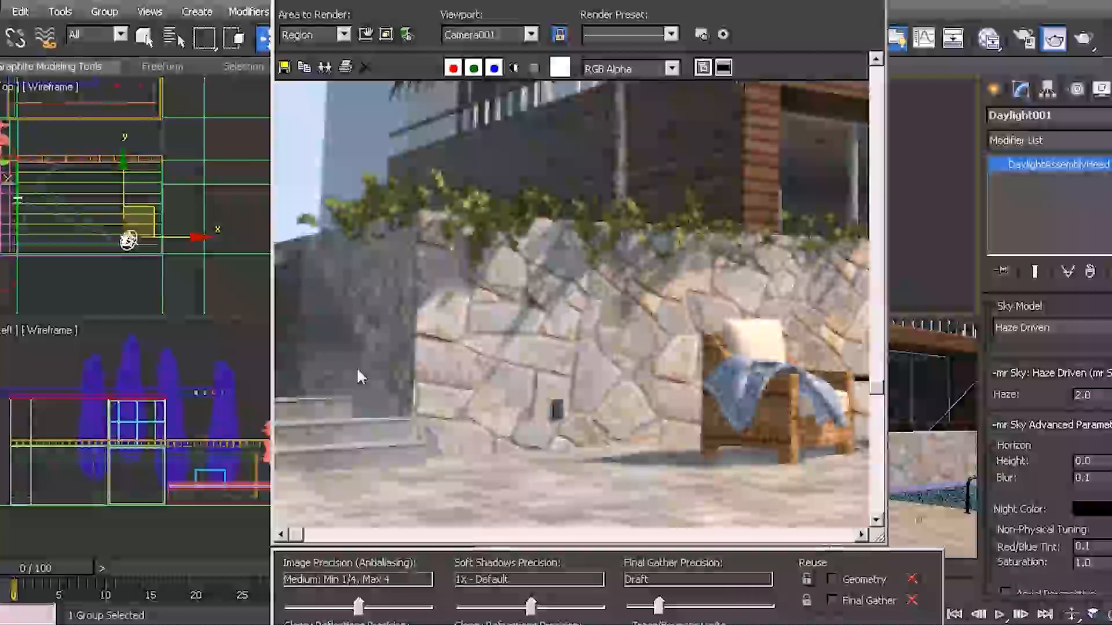
Update the exposure preview and set the photographic exposure's Shadows value to 0.54
click(723, 35)
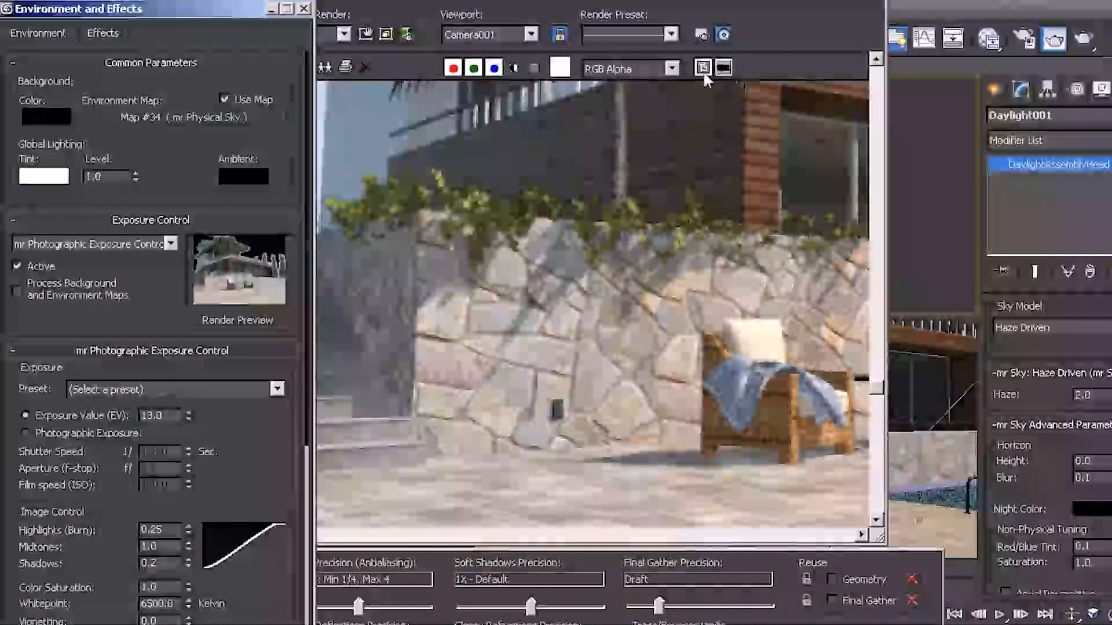
scroll(256, 437, down, 5)
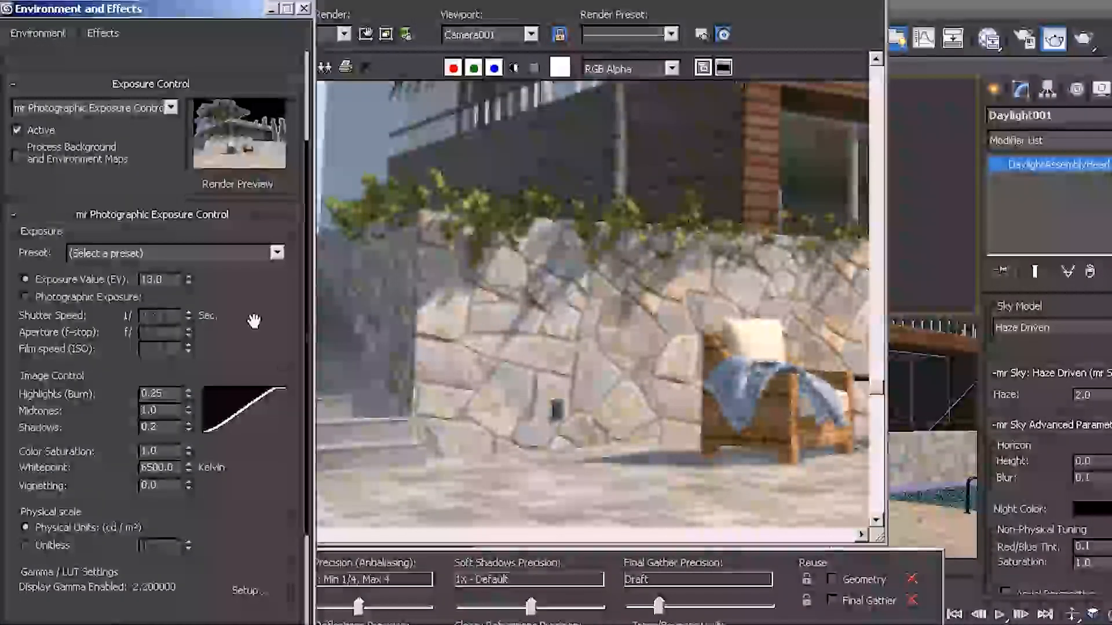
drag(253, 290, 250, 276)
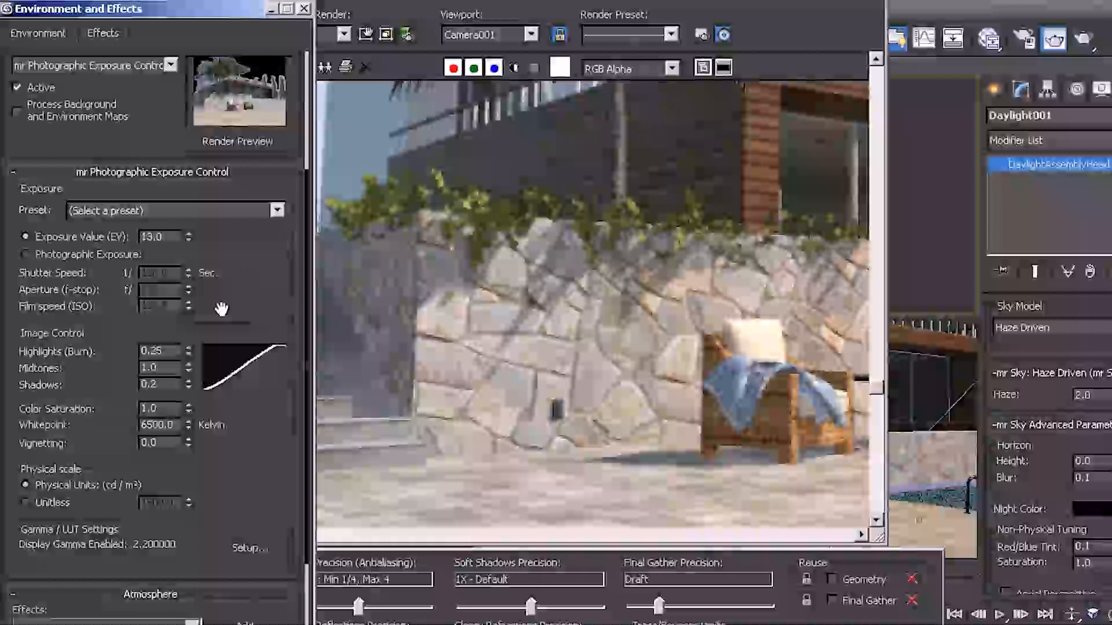
double_click(168, 384)
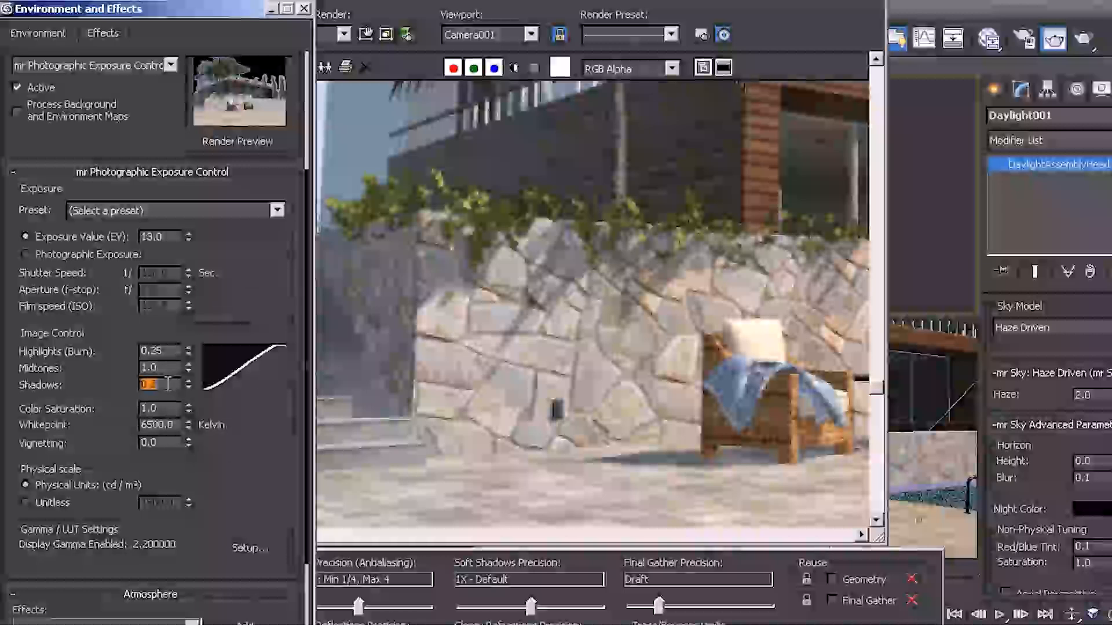
click(260, 142)
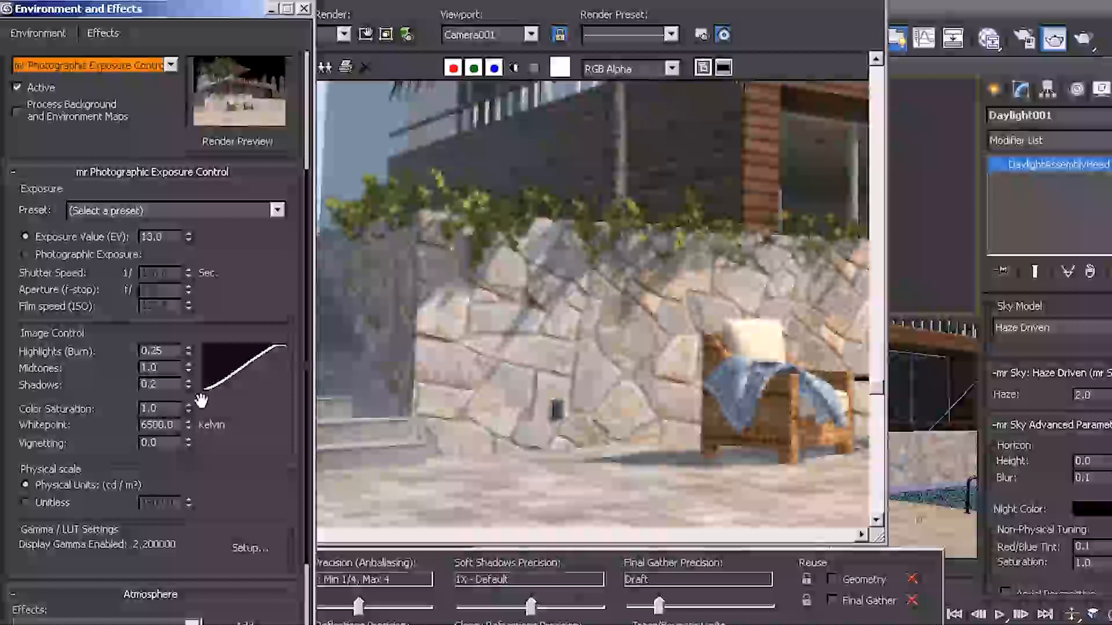
drag(186, 381, 182, 350)
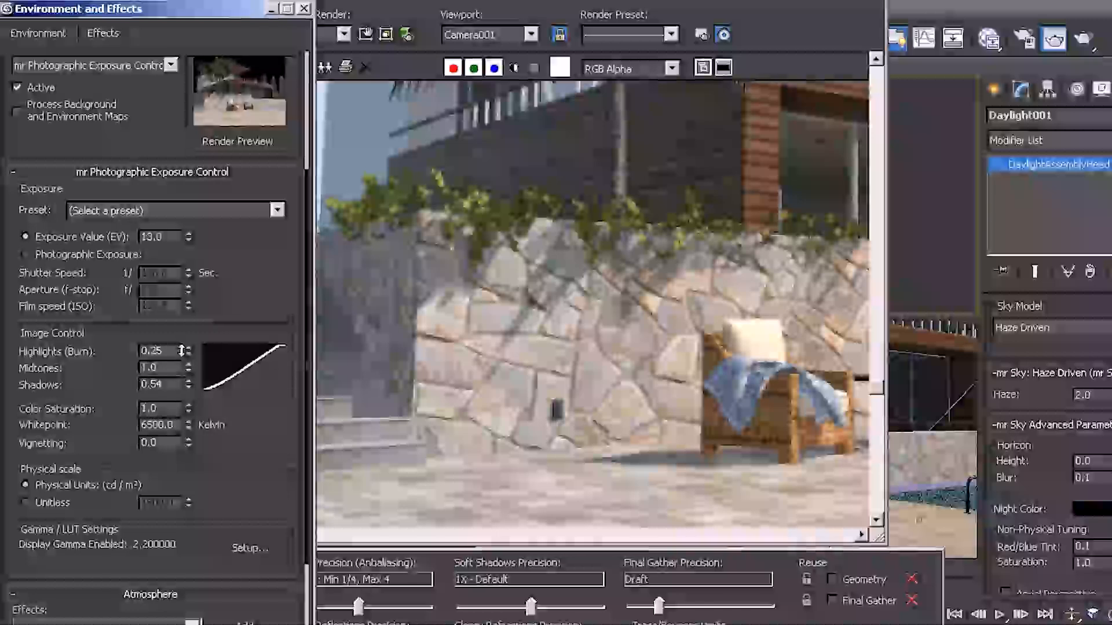
Set the area to render back to View and render the full Camera001 image
click(485, 4)
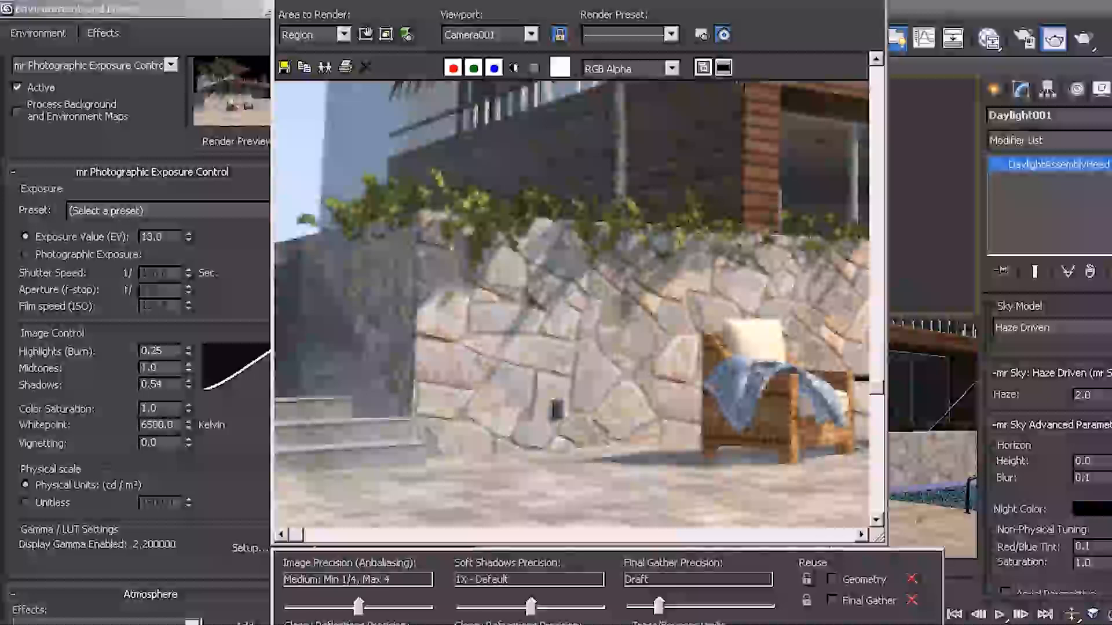
click(343, 33)
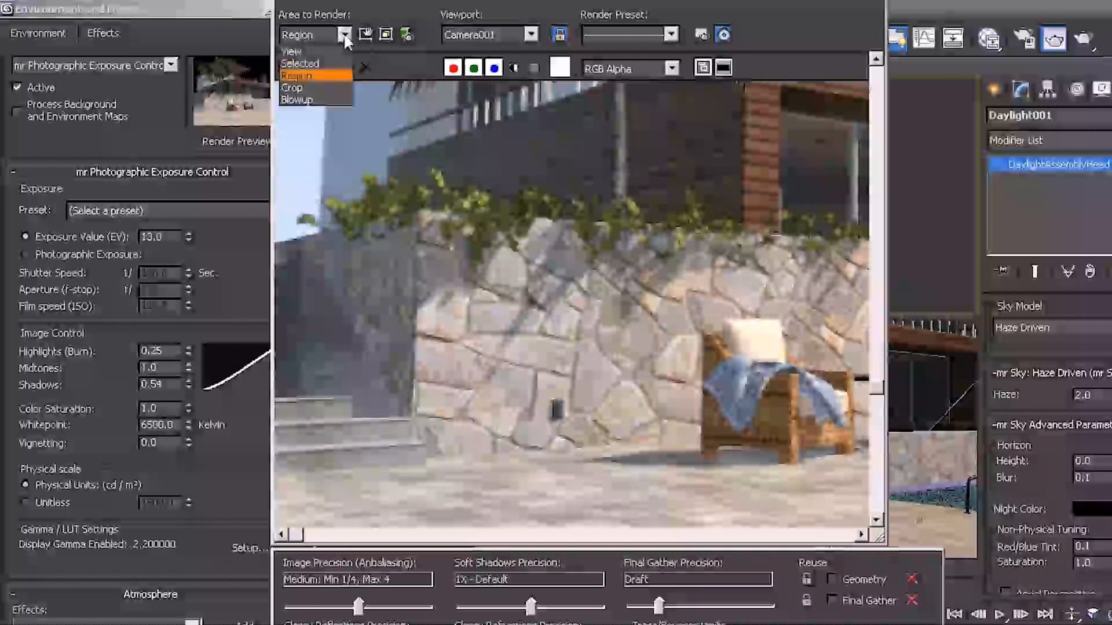
click(312, 51)
key(shift+q)
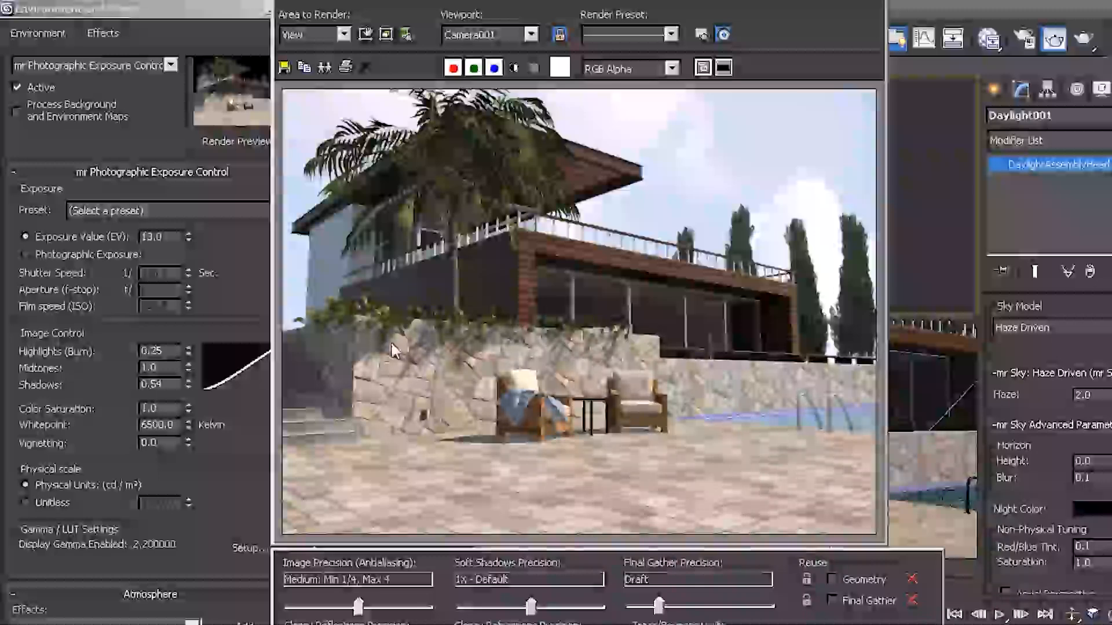
Examine the shadows in the full render up close on the stone wall, the stairs and the armchair with the blue blanket
scroll(438, 392, up, 2)
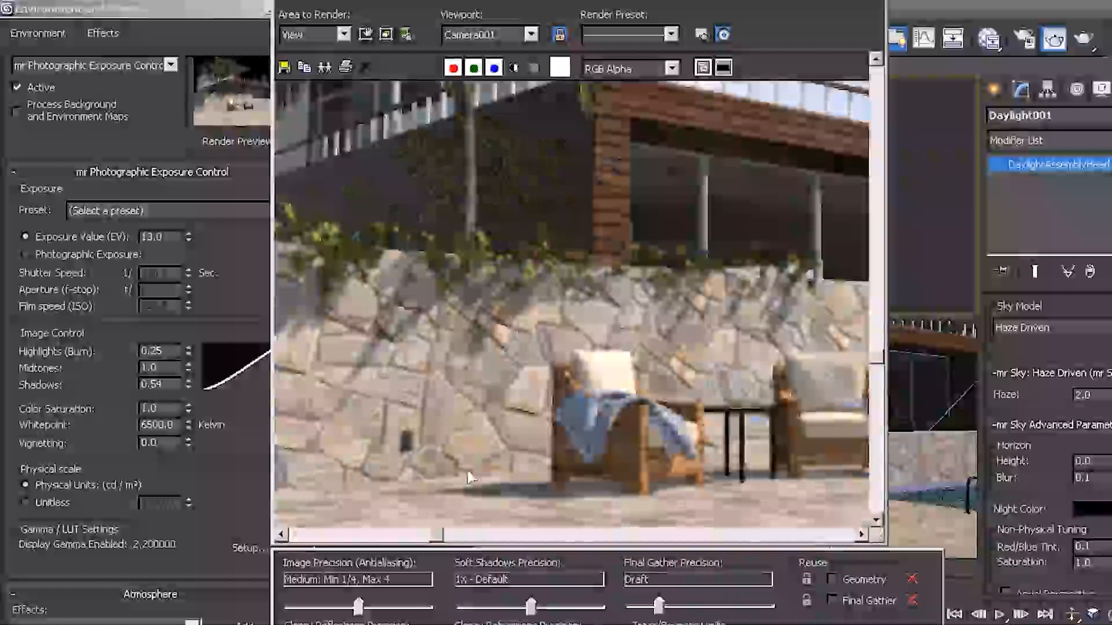
drag(373, 539, 289, 536)
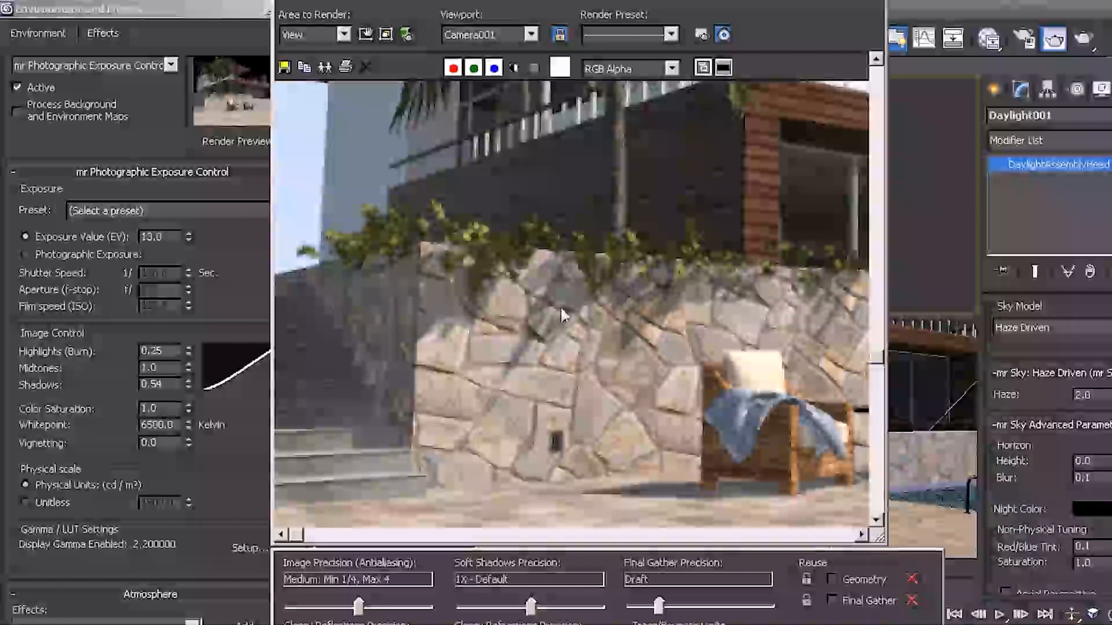
scroll(560, 305, down, 3)
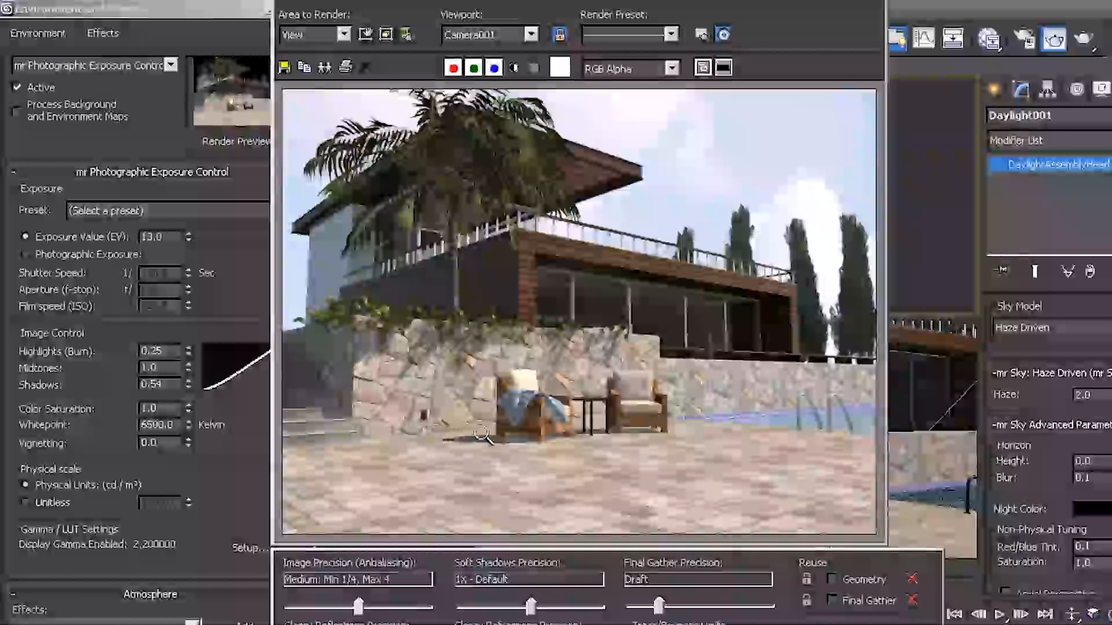
scroll(482, 431, up, 4)
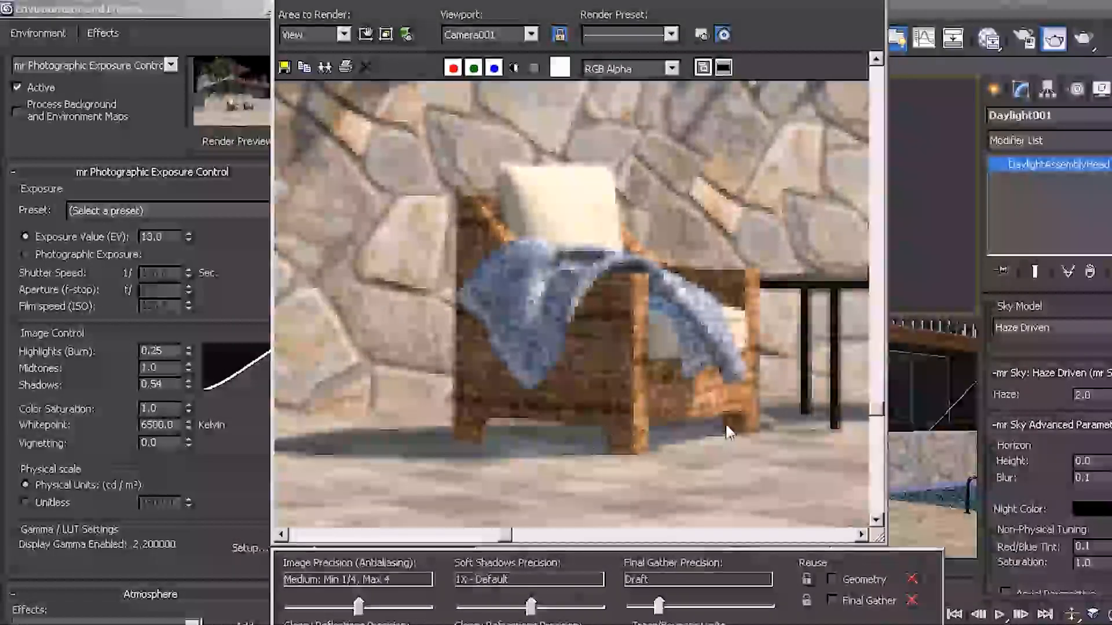
drag(504, 537, 297, 537)
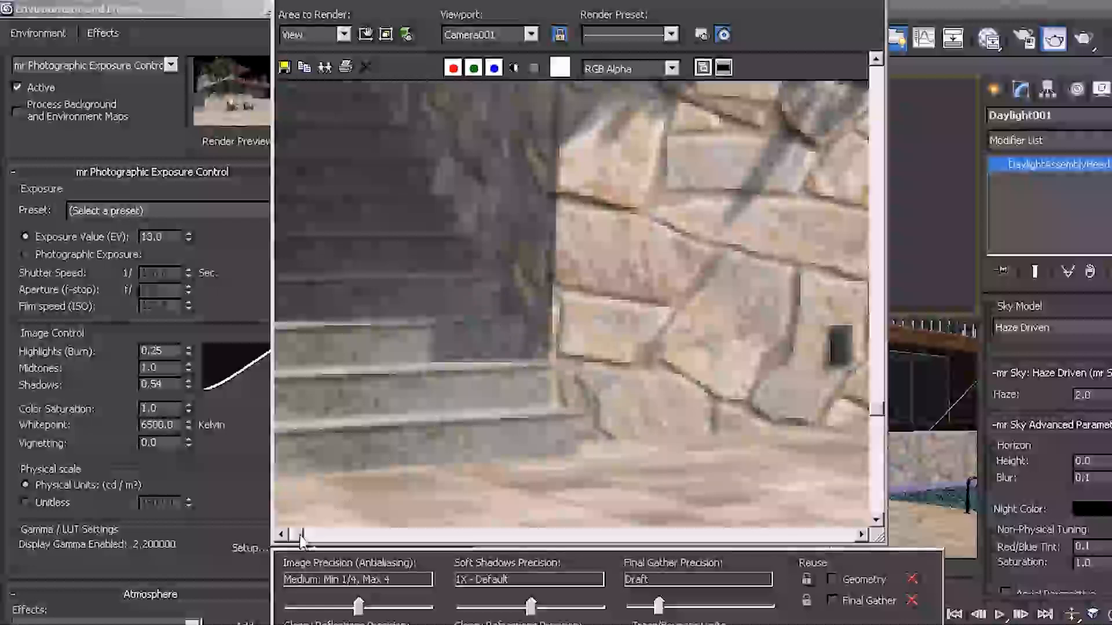
scroll(674, 432, down, 5)
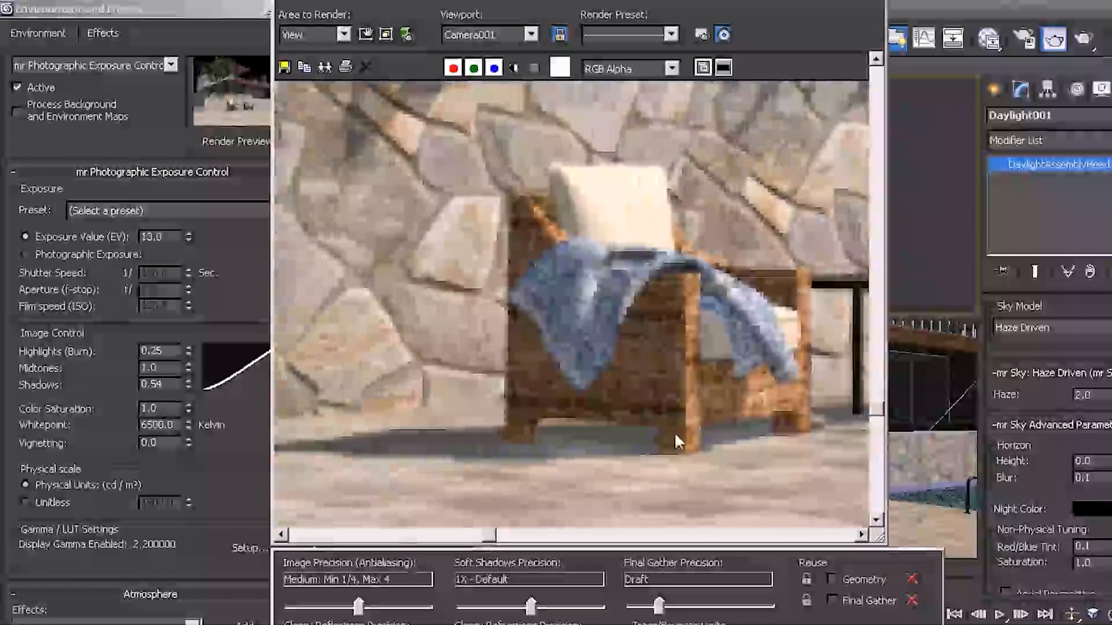